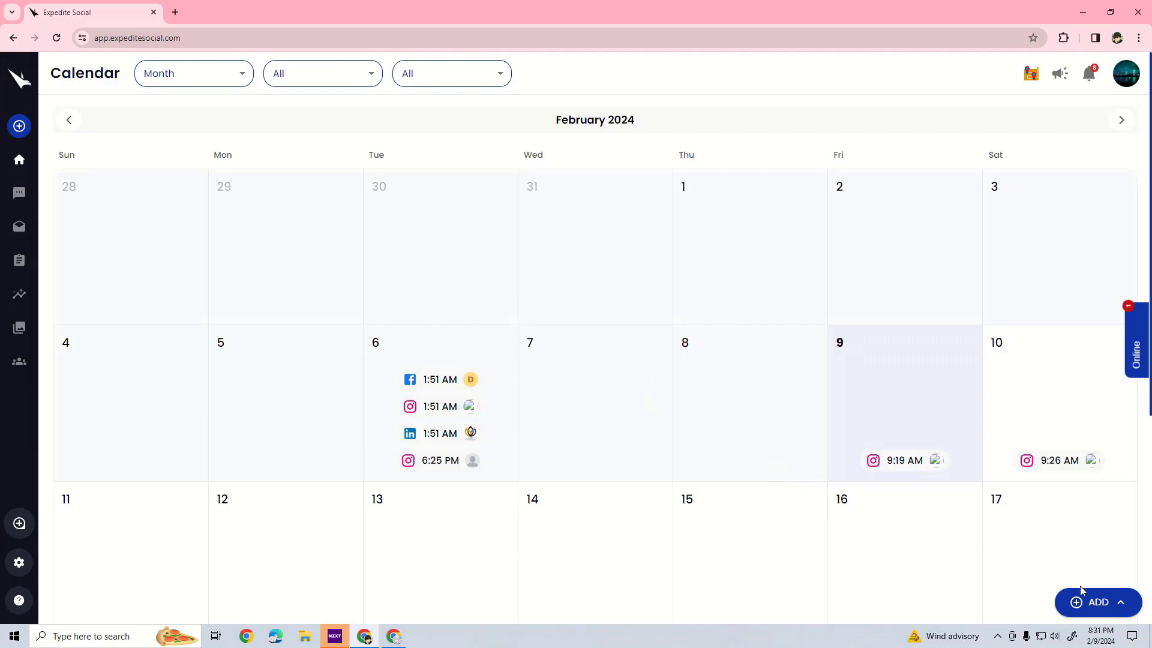
left_click(1083, 596)
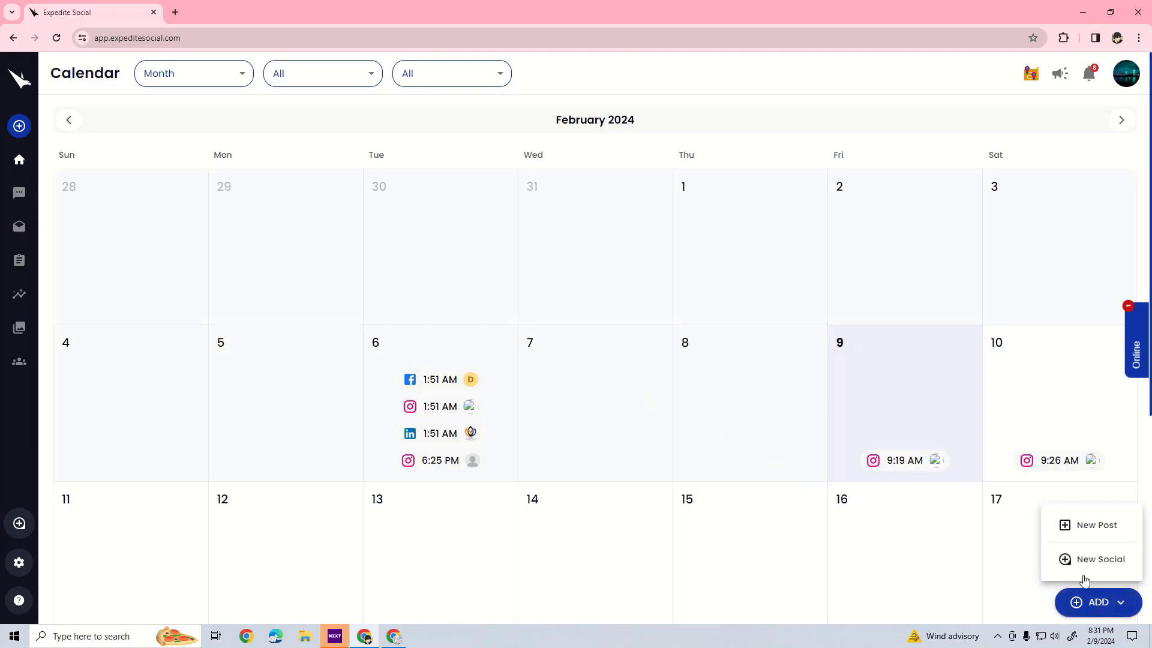
left_click(1083, 532)
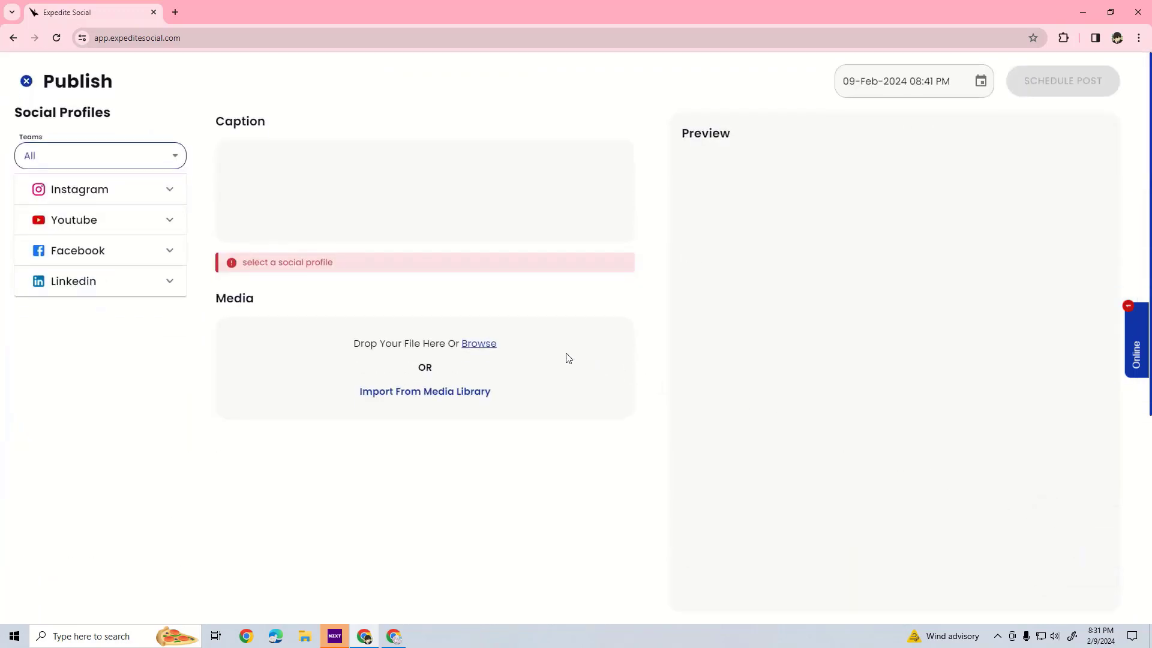
left_click(168, 222)
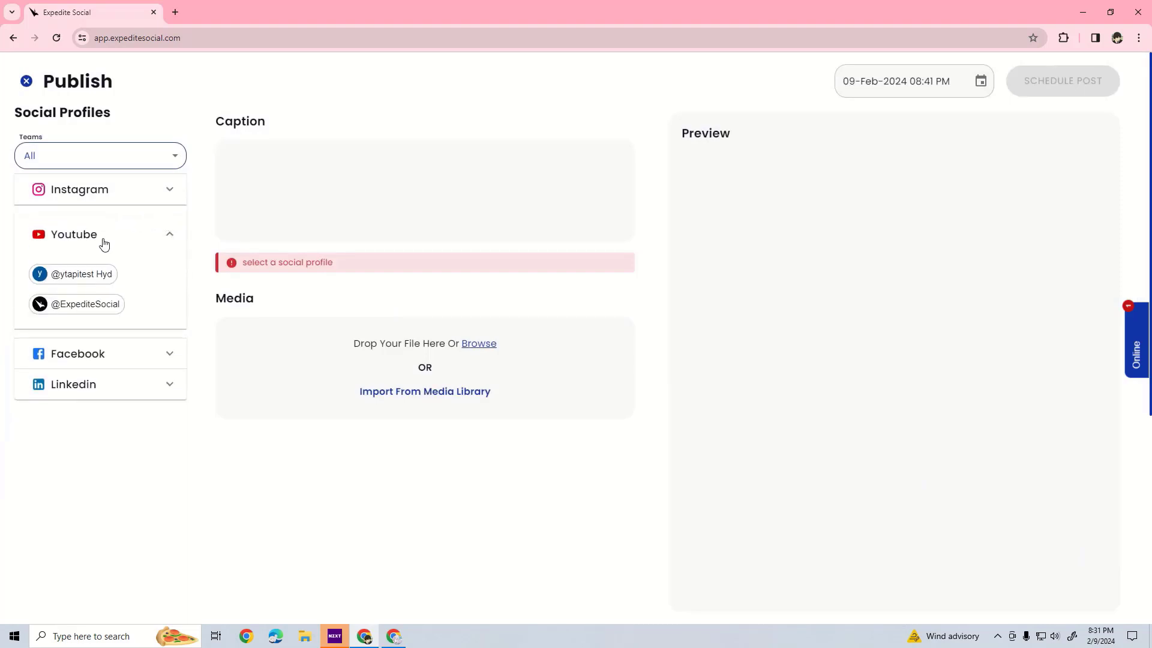
left_click(72, 305)
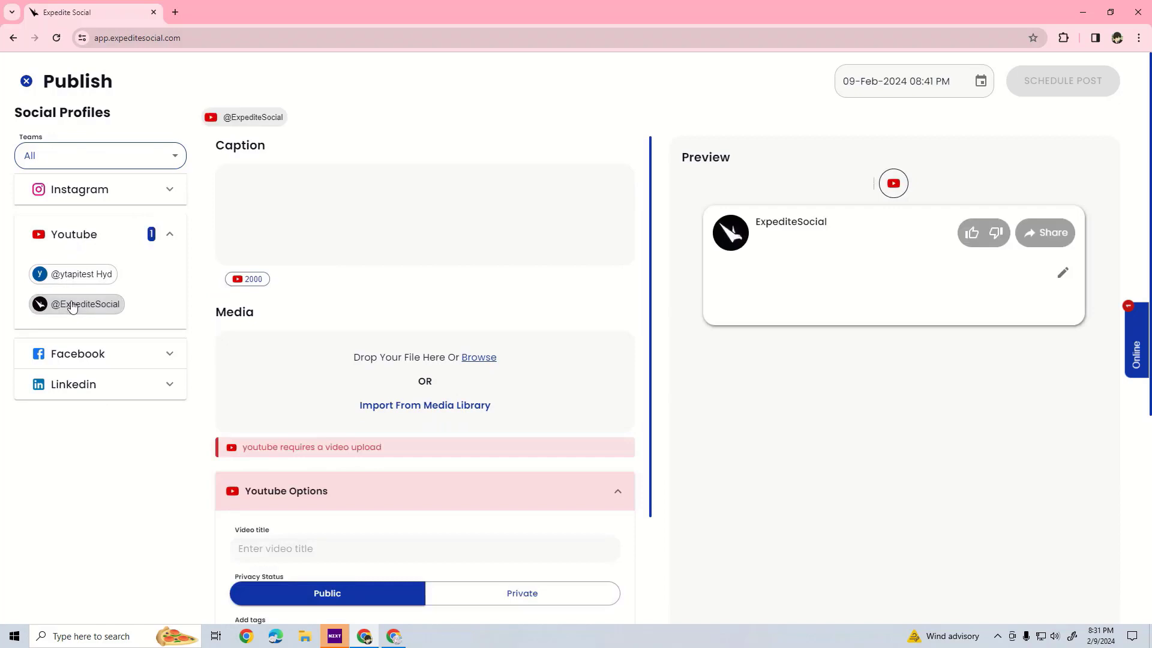
left_click(91, 240)
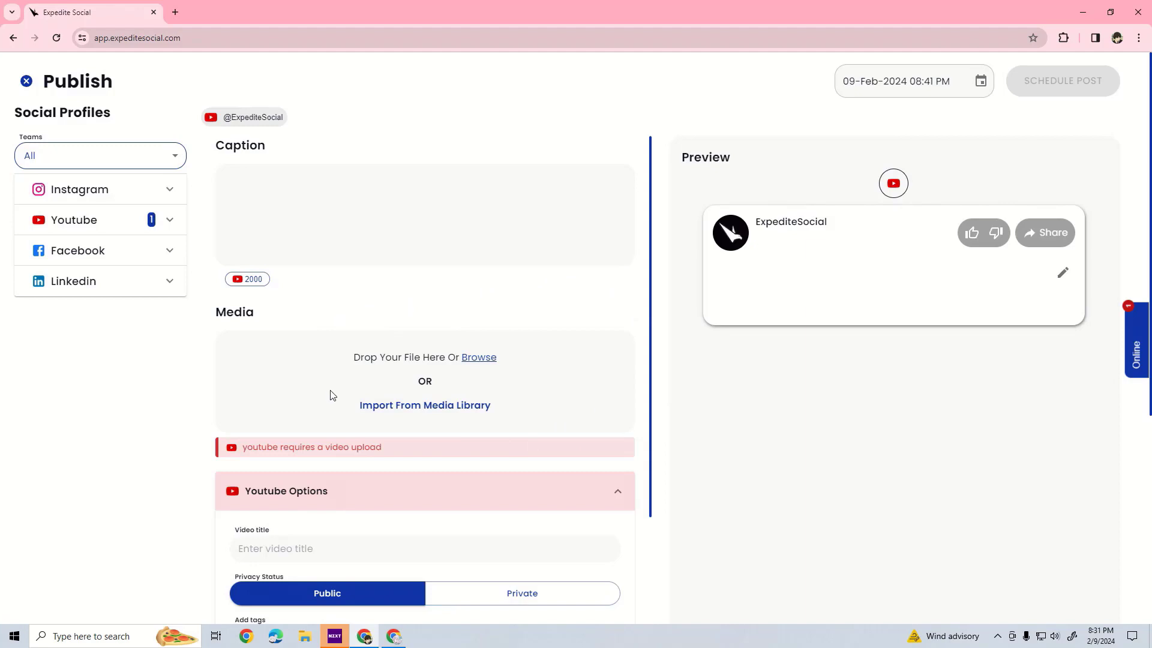
Import the 2:16 GeForce Experience screen-recording video from the media library into the post.
left_click_drag(352, 364, 504, 366)
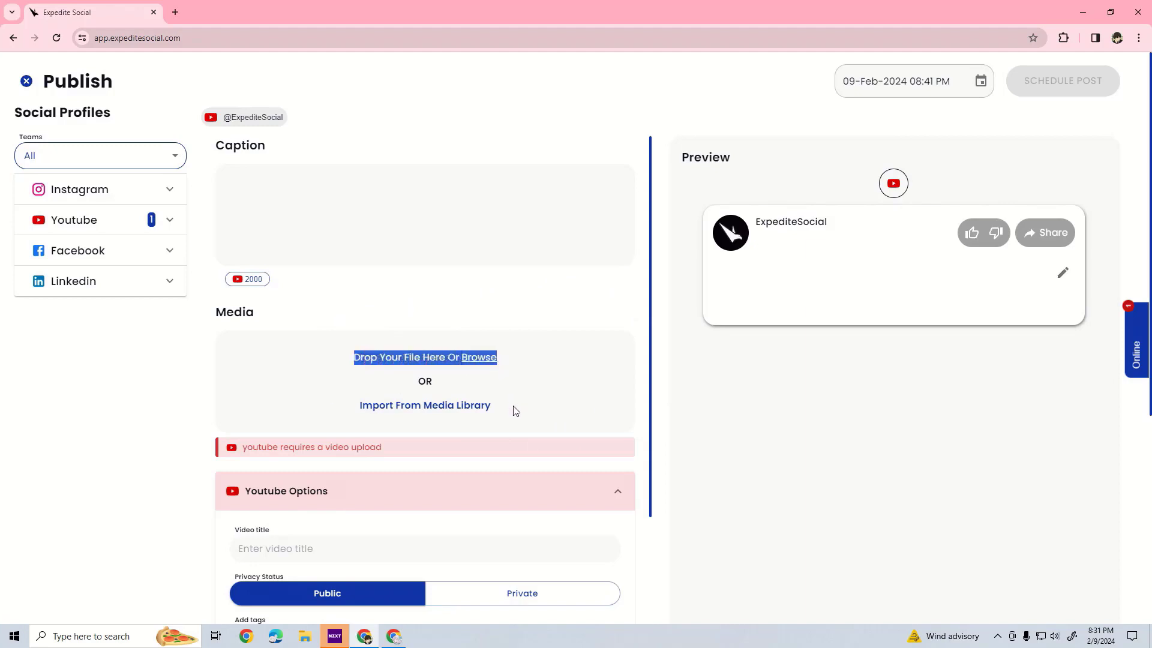
left_click(316, 385)
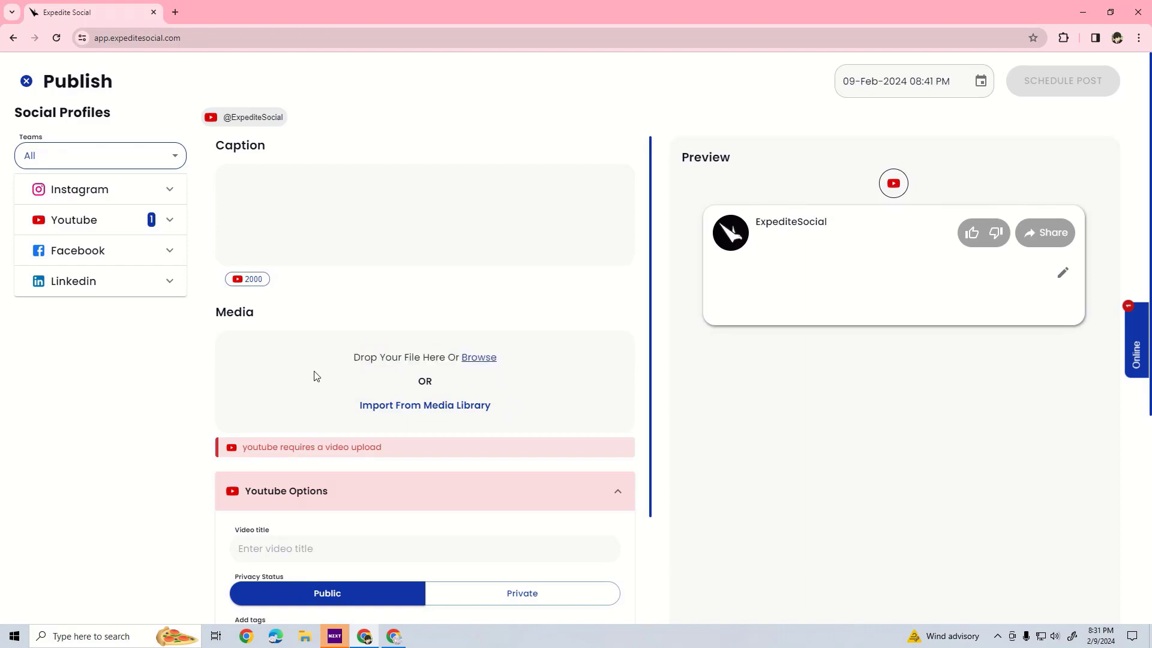
left_click(393, 406)
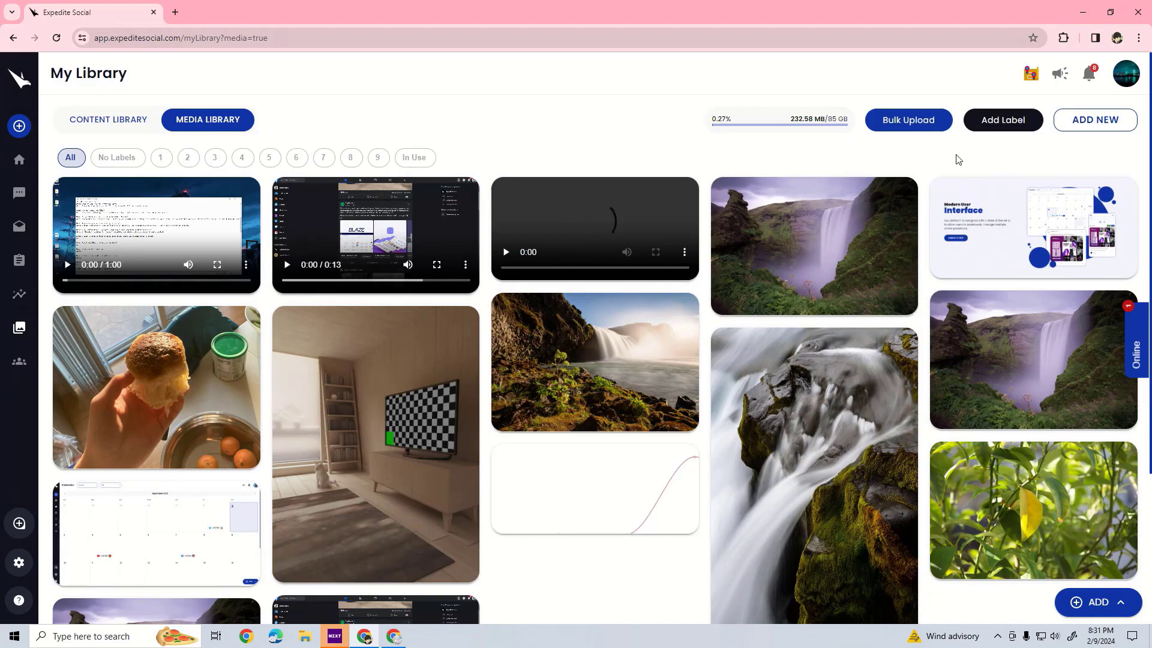
left_click(1102, 136)
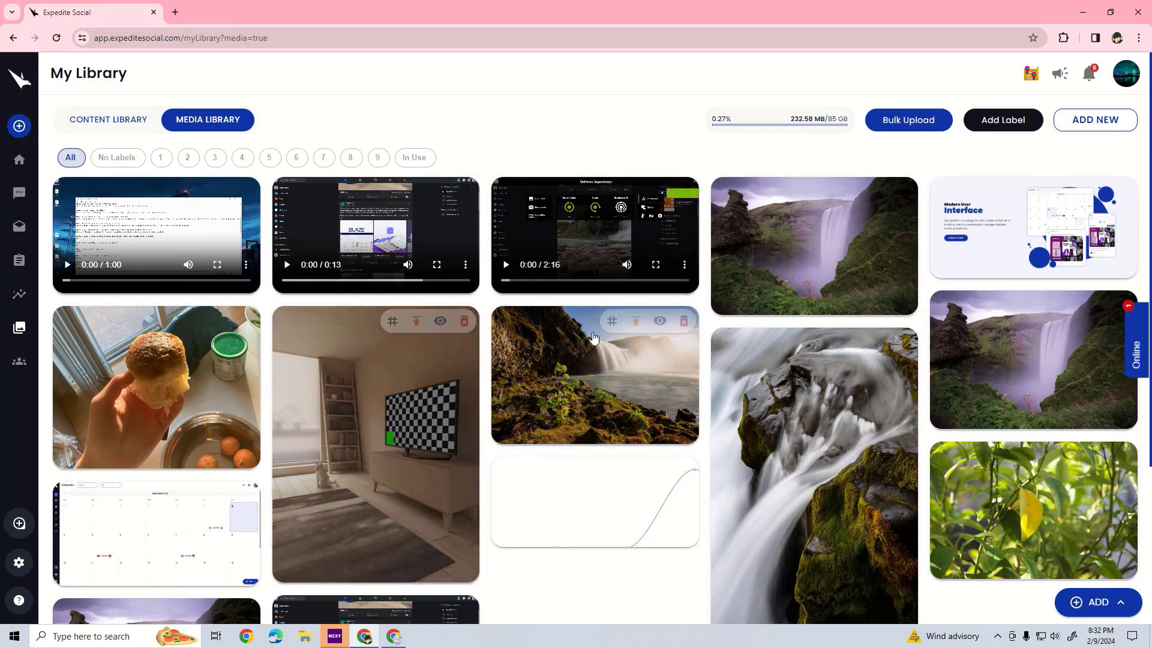
left_click(924, 129)
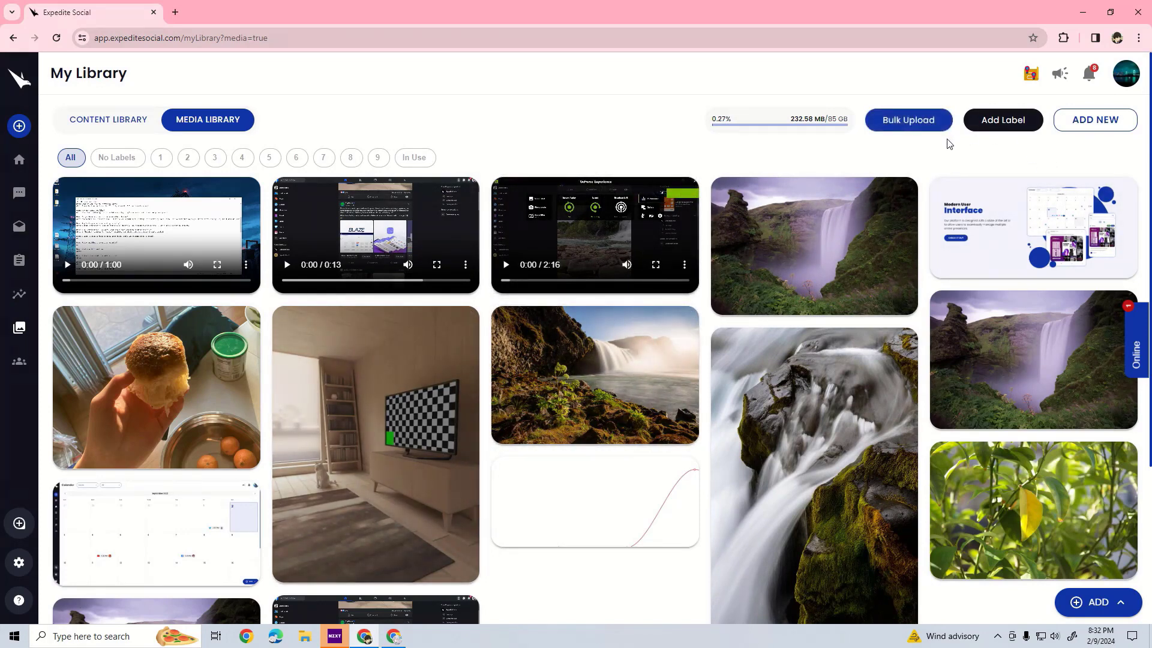
left_click_drag(941, 142, 893, 90)
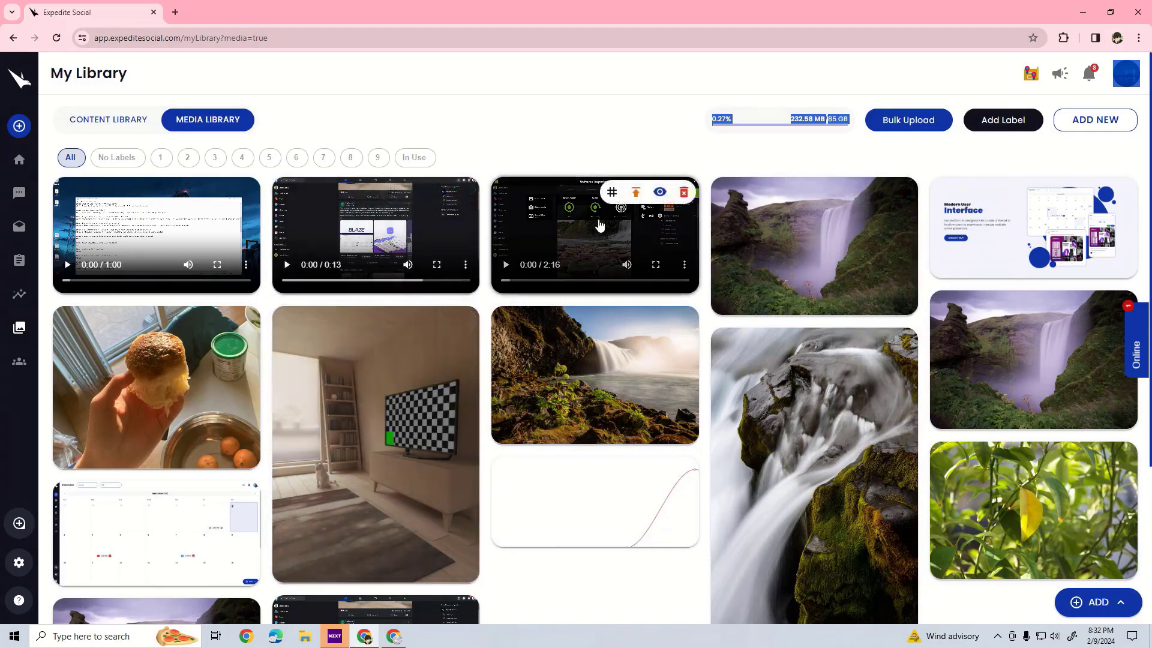
left_click(635, 192)
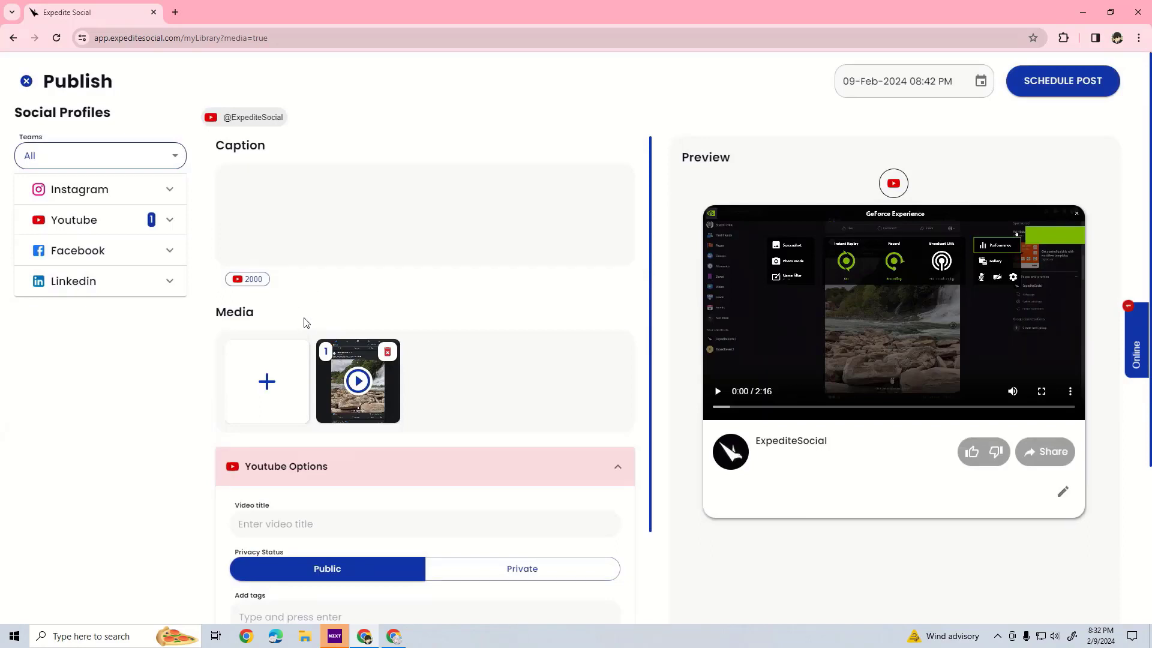
left_click(321, 230)
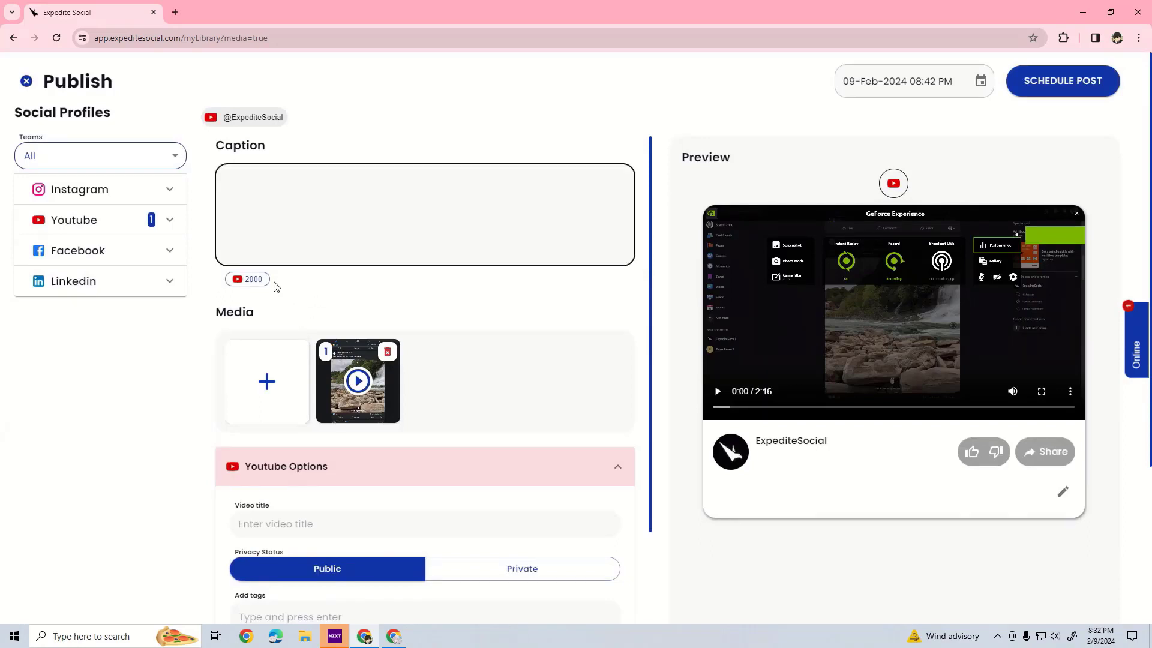
left_click_drag(276, 287, 252, 284)
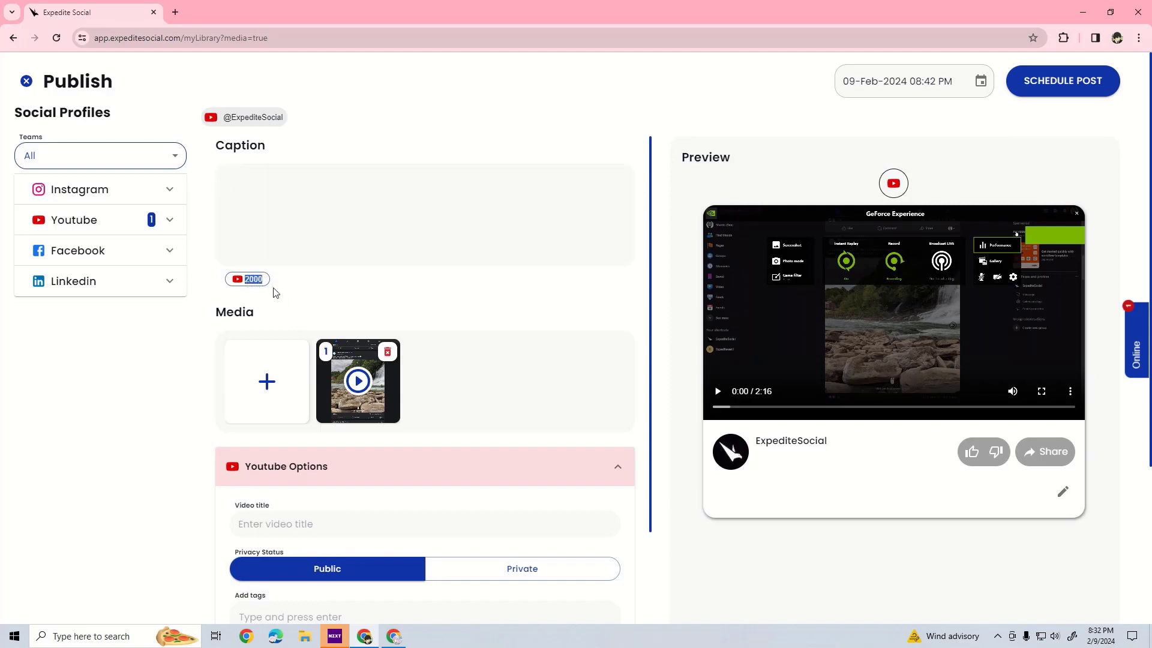
left_click(271, 237)
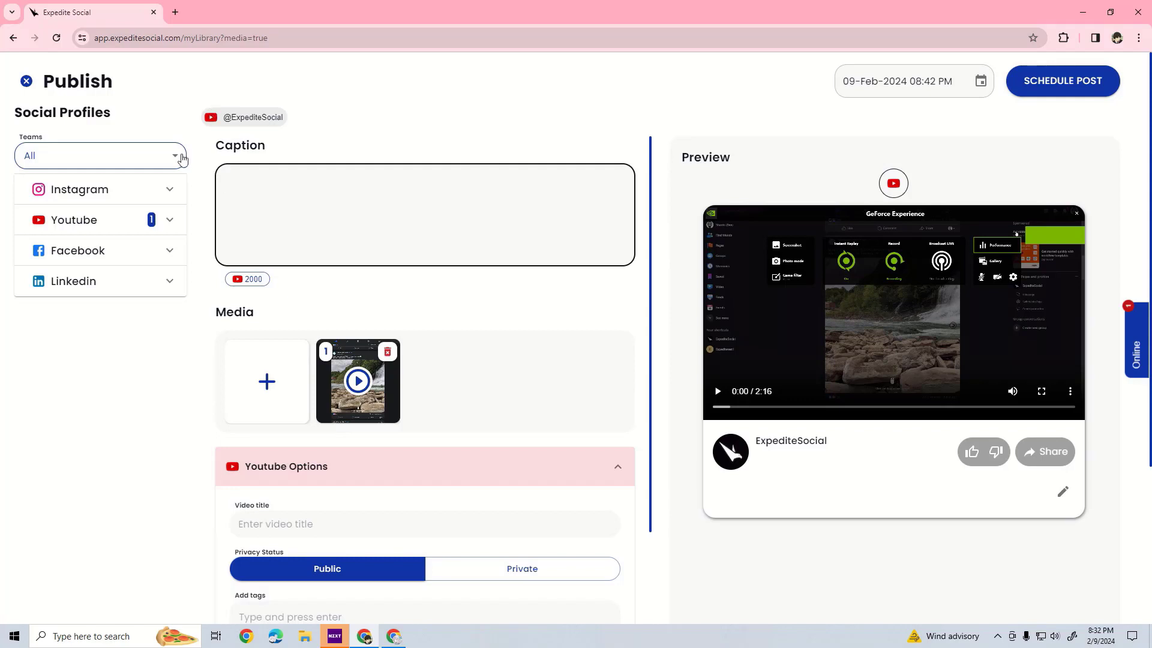
left_click(80, 189)
left_click(87, 239)
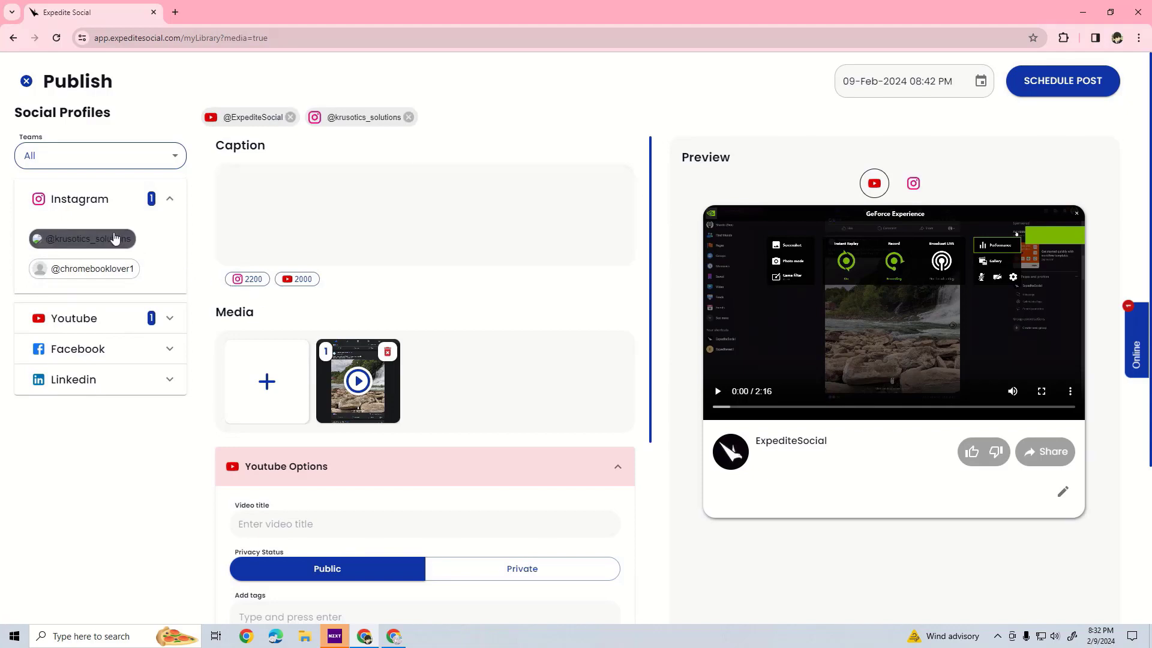
left_click(84, 238)
left_click(99, 204)
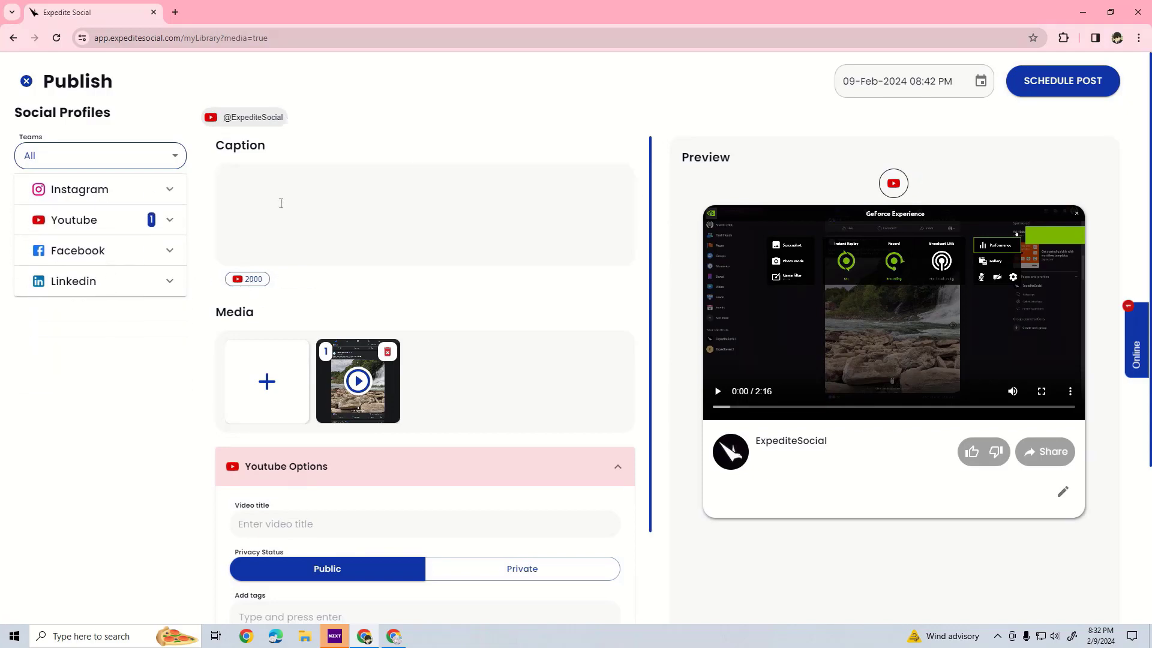
Enter "Facebook Tutorial" as the post's caption.
left_click(285, 195)
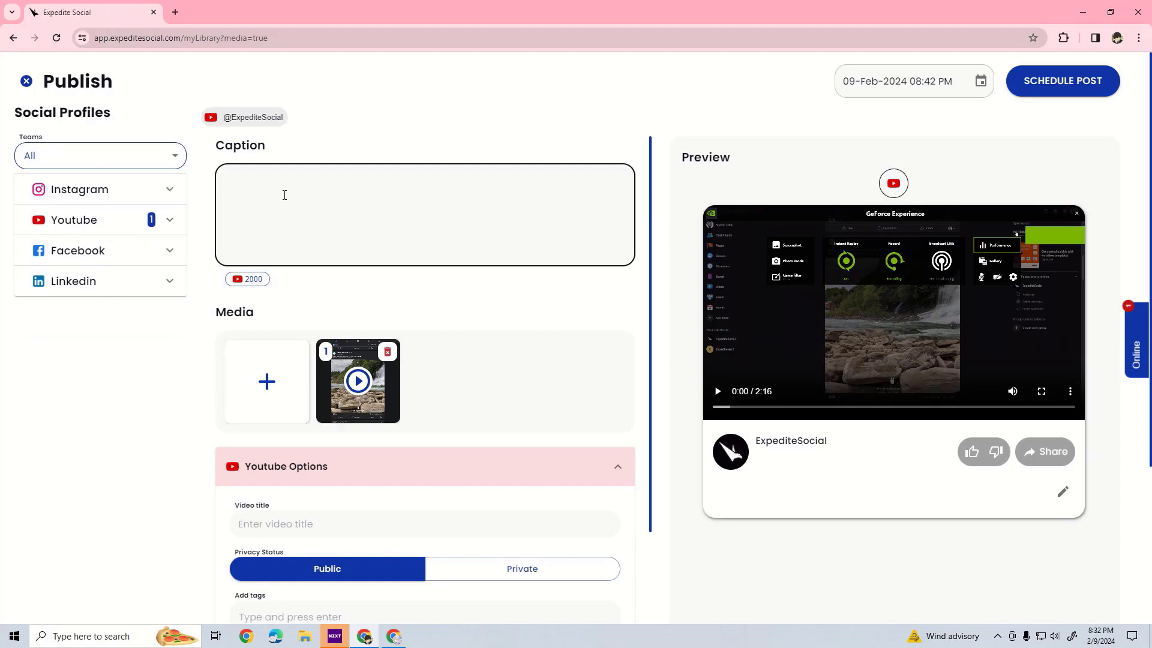
type("FaceBo")
type("book")
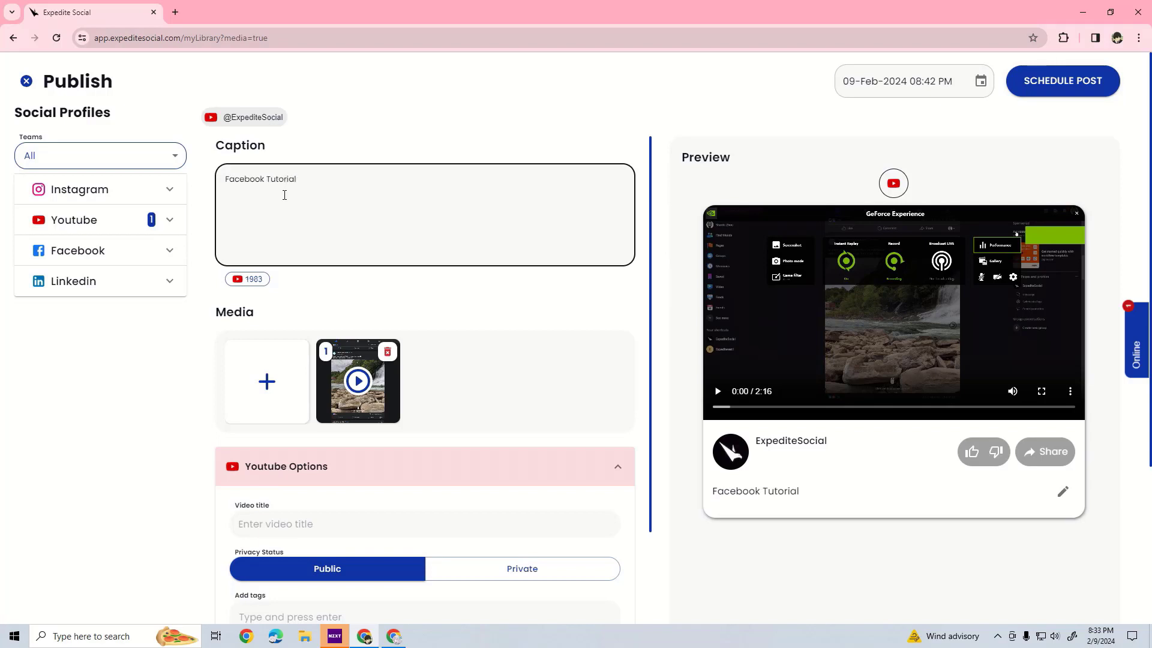
left_click(354, 300)
Set the YouTube video's privacy status to Private.
scroll(340, 308, "down", 1)
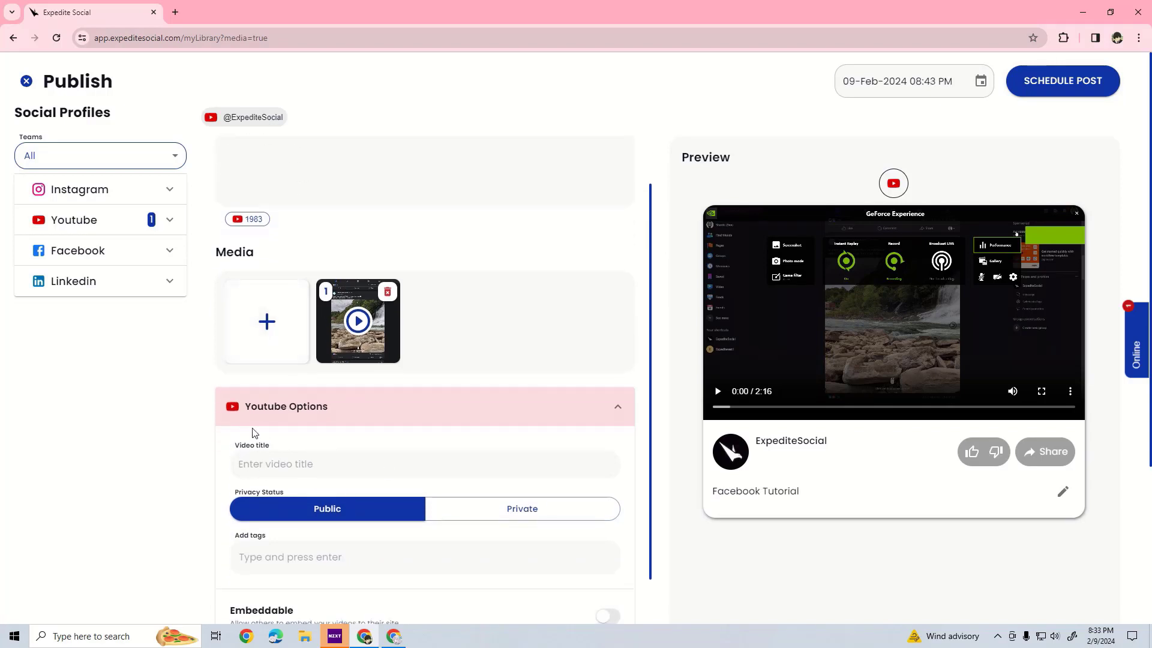
left_click(343, 466)
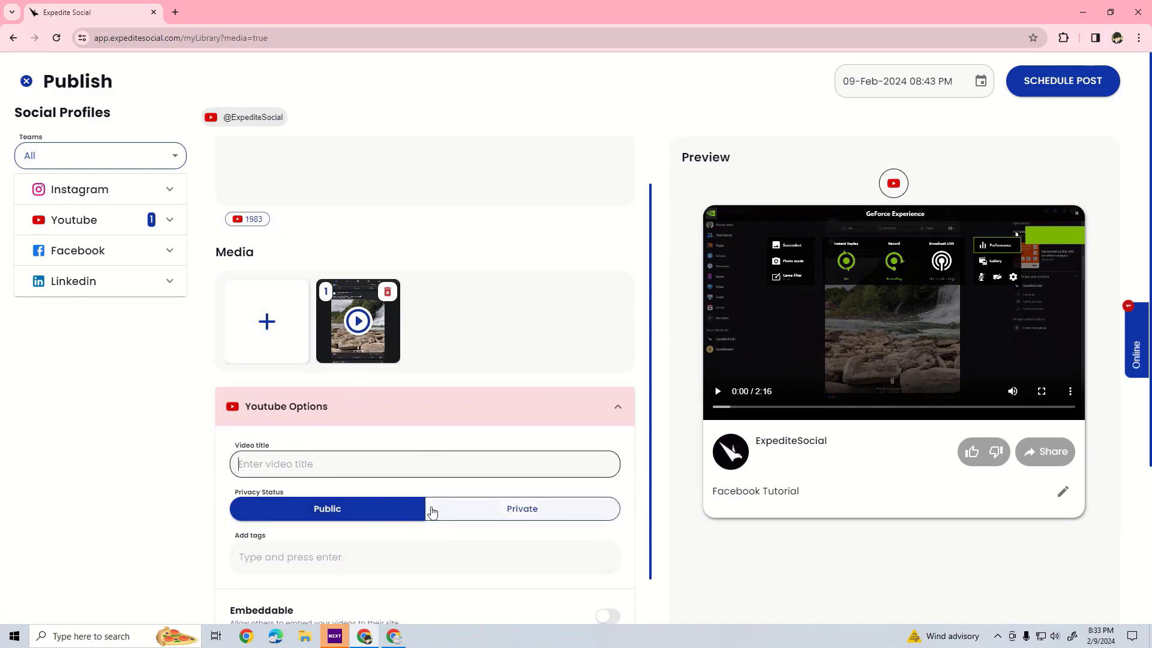
left_click(497, 513)
scroll(419, 549, "down", 1)
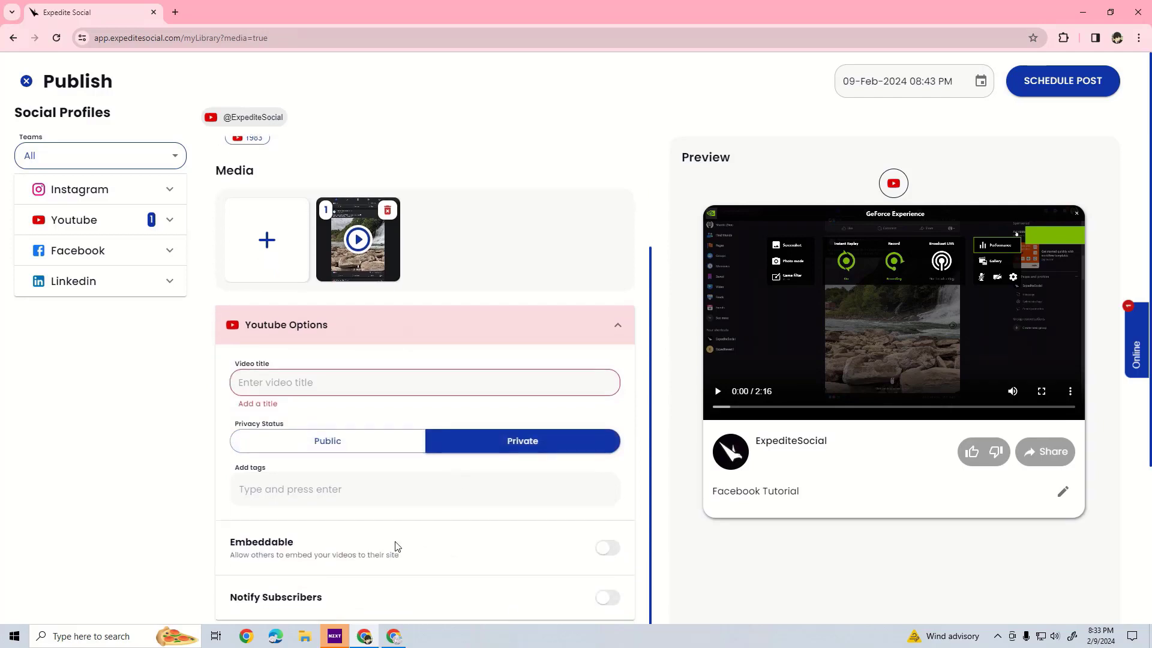
scroll(420, 547, "up", 2)
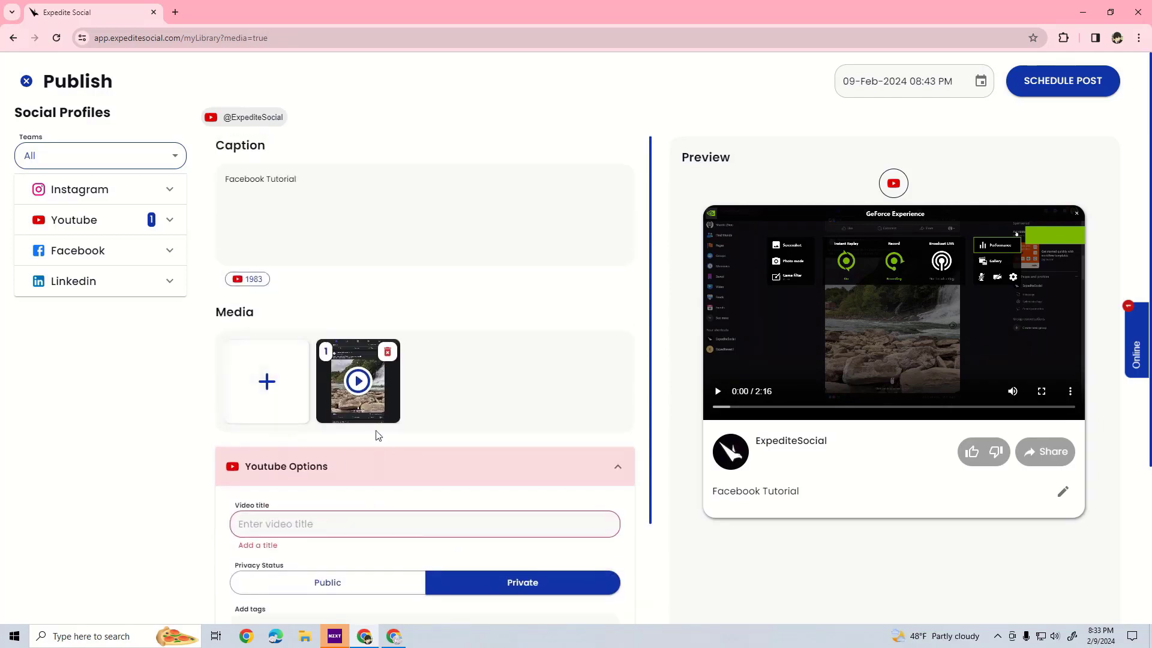
Enter "Facebook Tutorial" as the YouTube video title.
left_click(344, 521)
type("Fac")
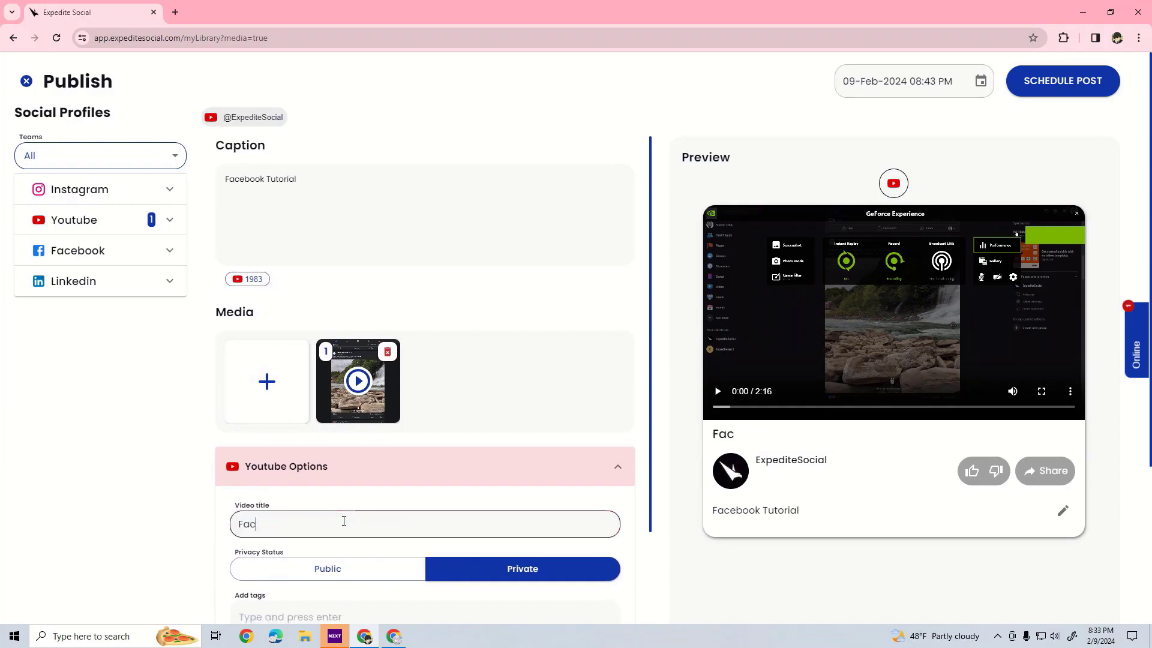
type("ebook")
type(" Tt")
type("torial")
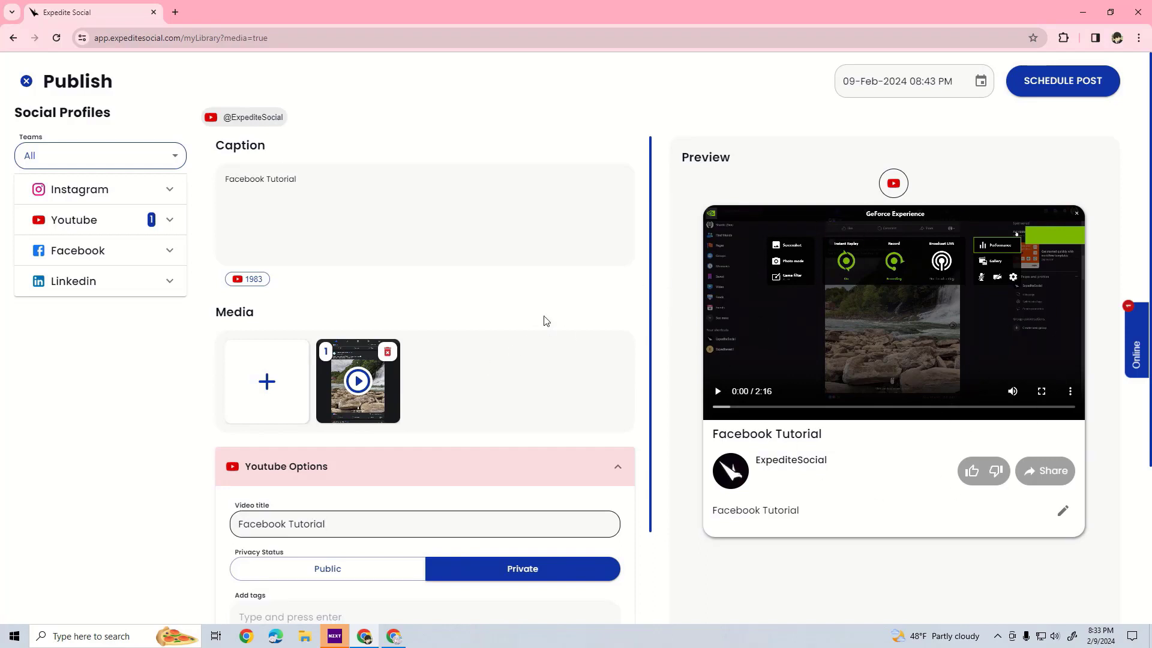
left_click(762, 125)
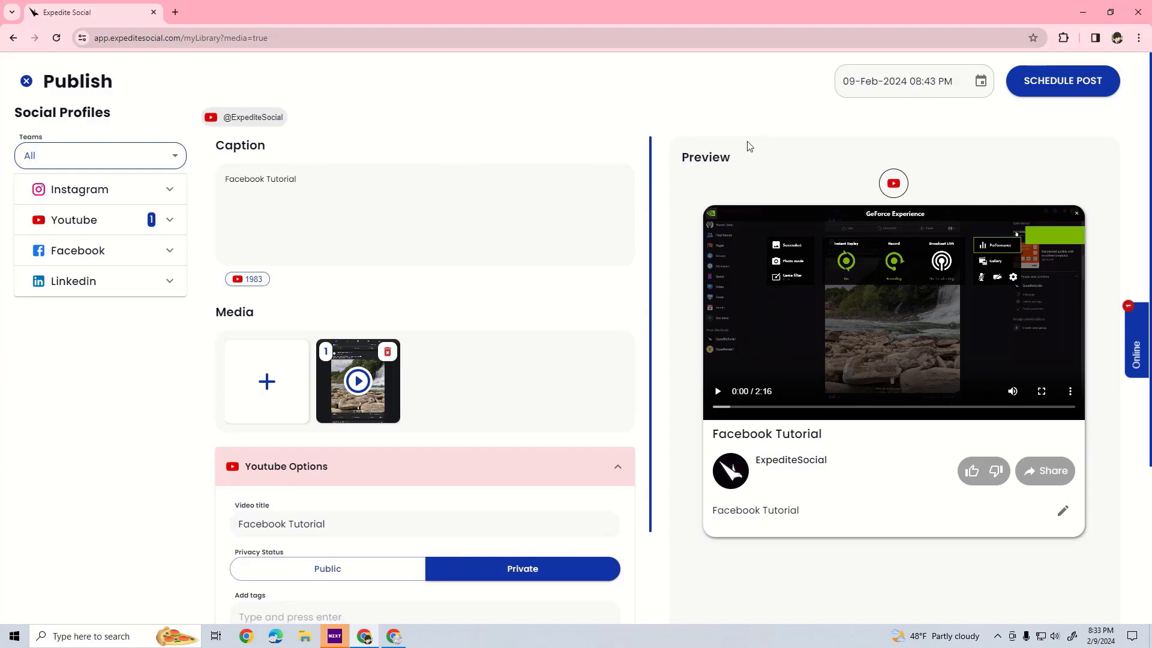
Set the publishing date and time to 10-Feb-2024 06:30 PM and schedule the post.
left_click(980, 84)
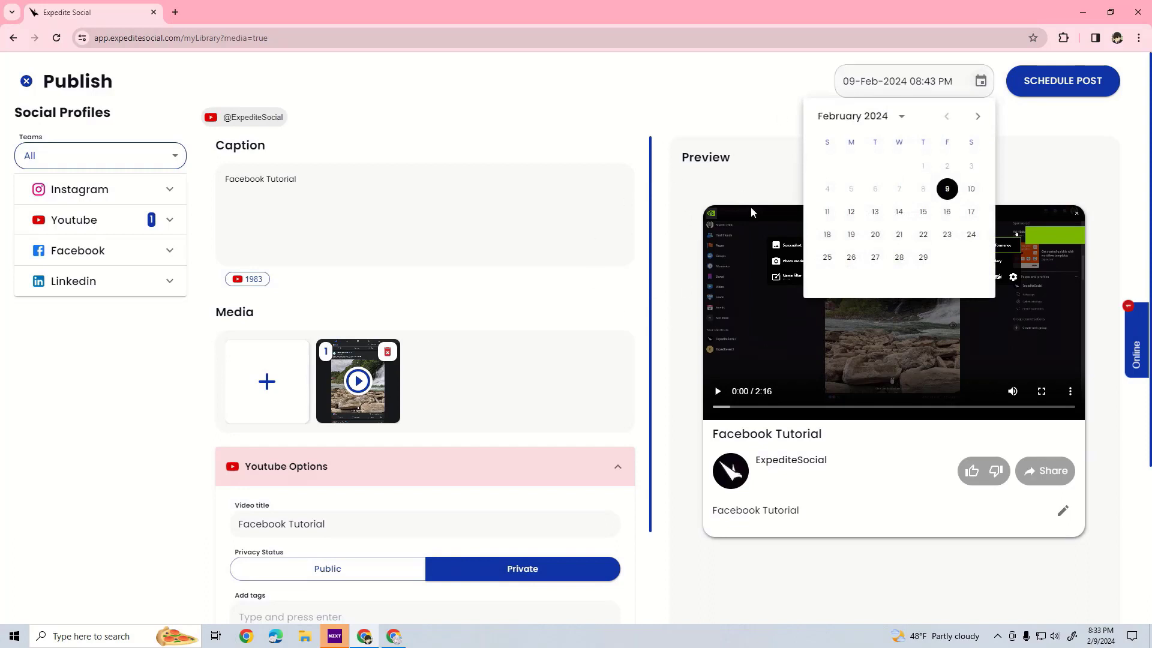
left_click(972, 189)
left_click(899, 230)
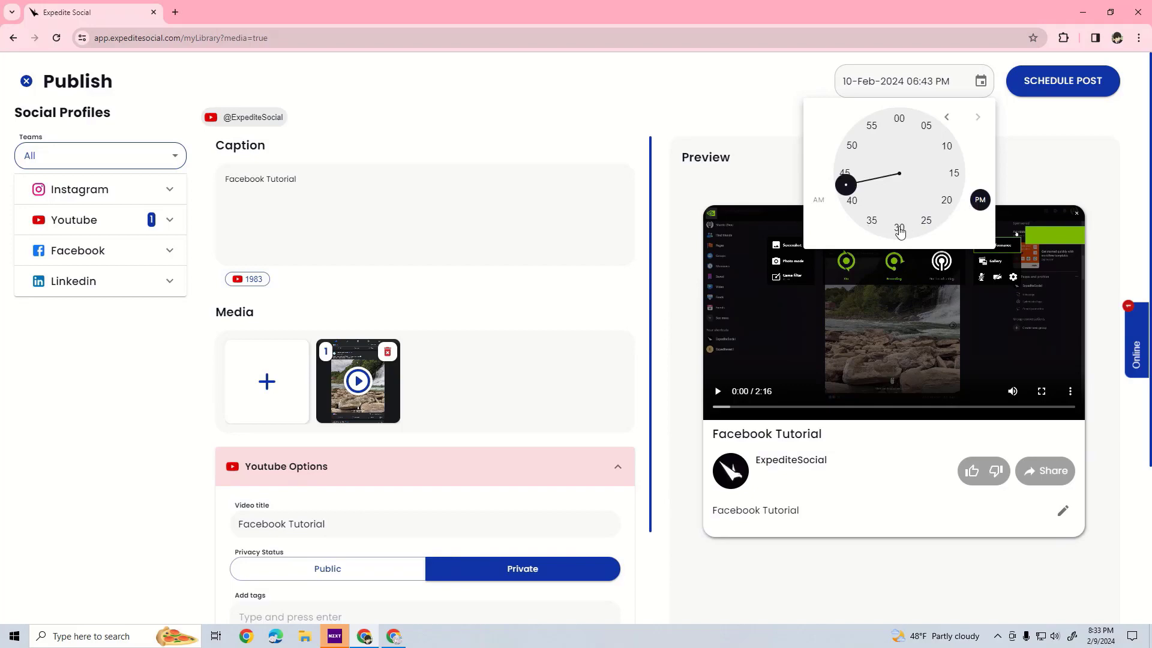
left_click(900, 230)
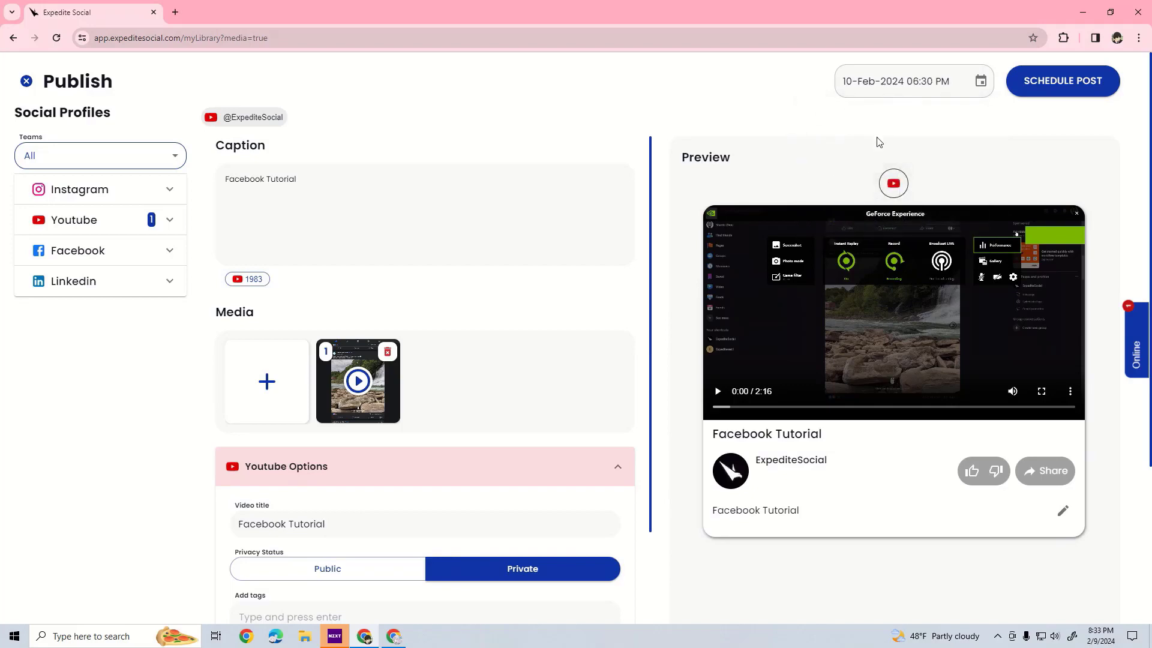
left_click(1037, 95)
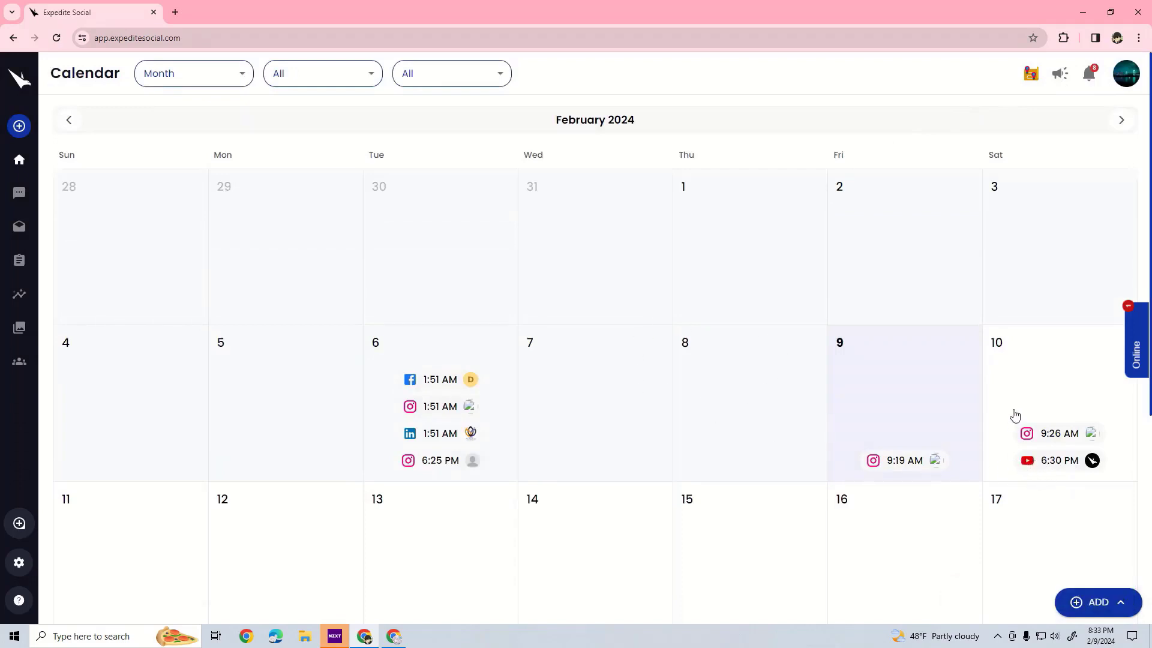
Move the scheduled 6:30 PM YouTube post in the calendar from February 10 to February 14.
scroll(994, 415, "down", 3)
scroll(993, 415, "up", 3)
left_click_drag(1048, 465, 588, 437)
scroll(980, 516, "down", 2)
Open the rescheduled YouTube post on February 14, review its date, caption, media and options, and close it without edits.
left_click(590, 497)
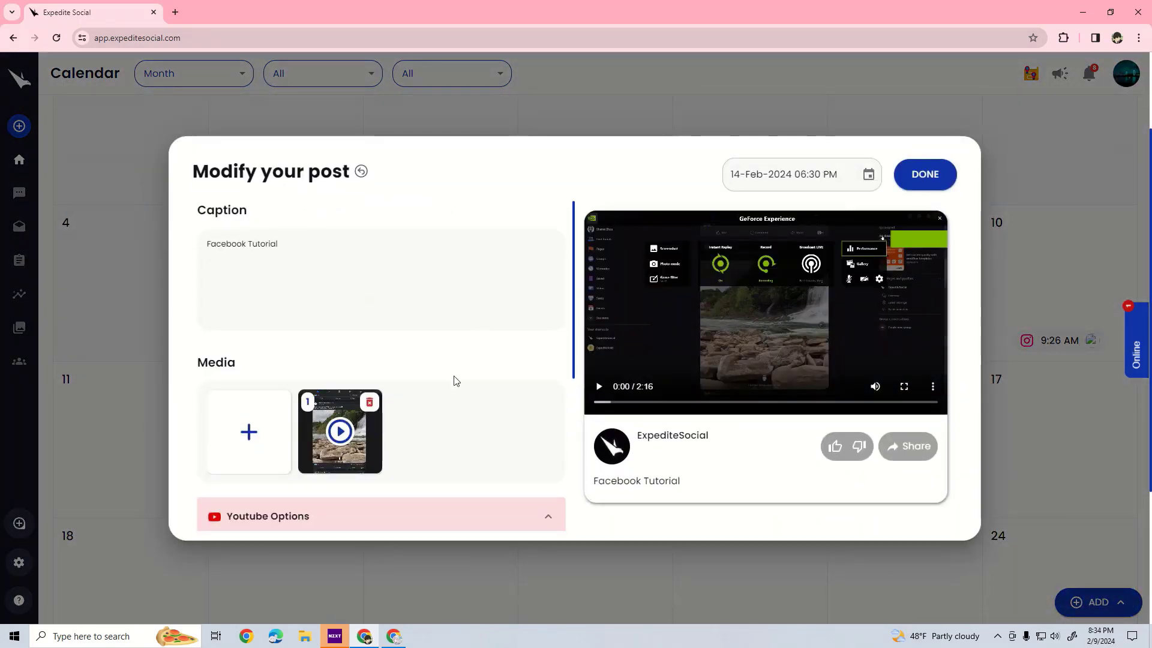
left_click(1031, 358)
left_click(610, 499)
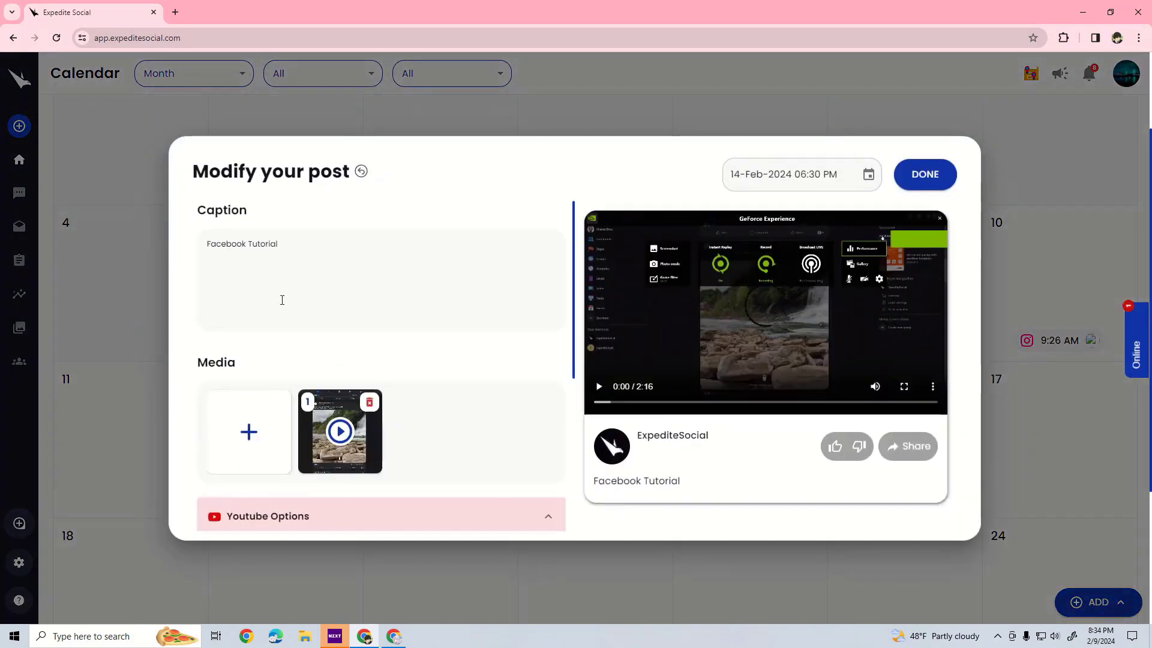
scroll(392, 280, "down", 4)
scroll(378, 342, "up", 6)
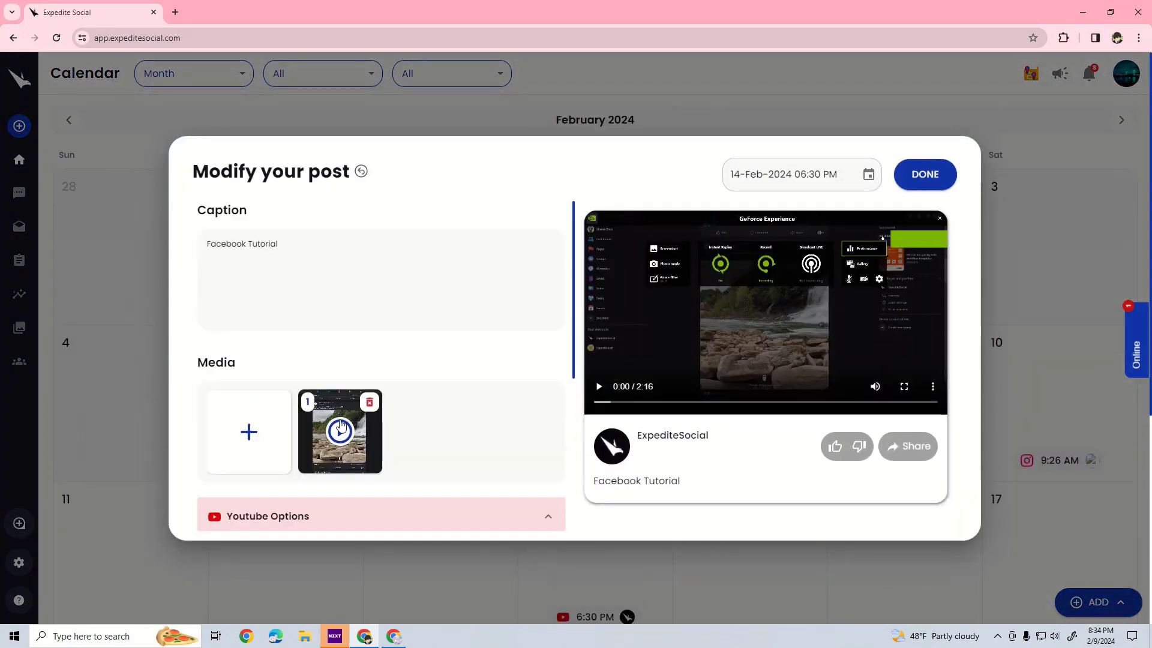
left_click(925, 174)
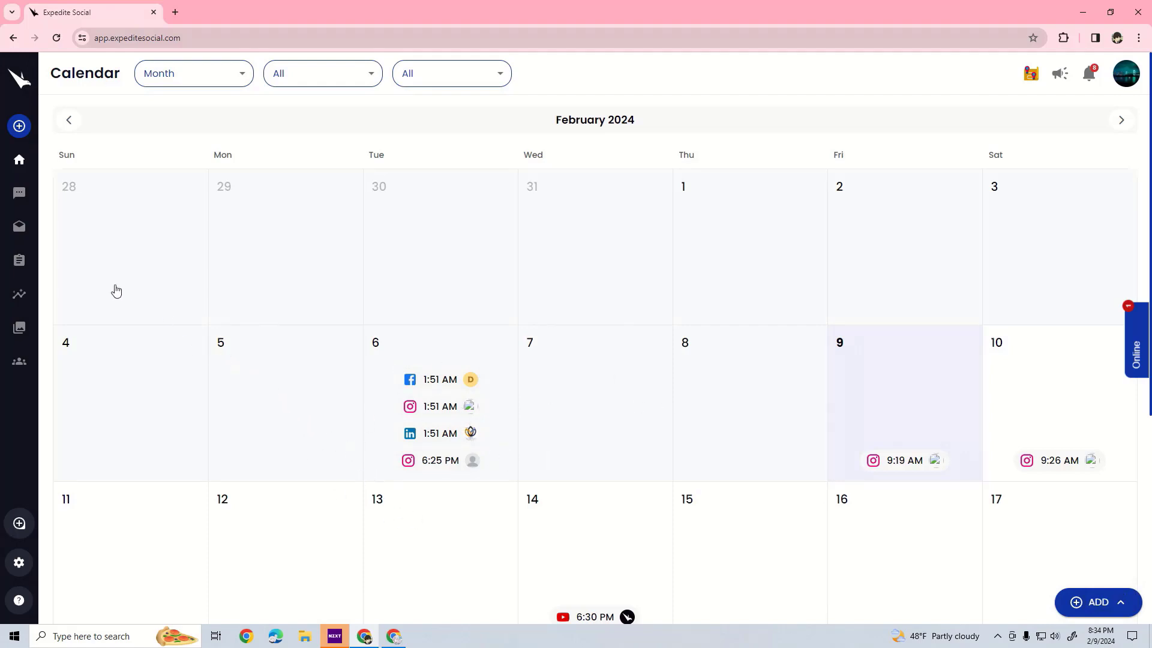
Open the Comment Box and view the pending comments of the Dummy Page2 Facebook account.
left_click(16, 232)
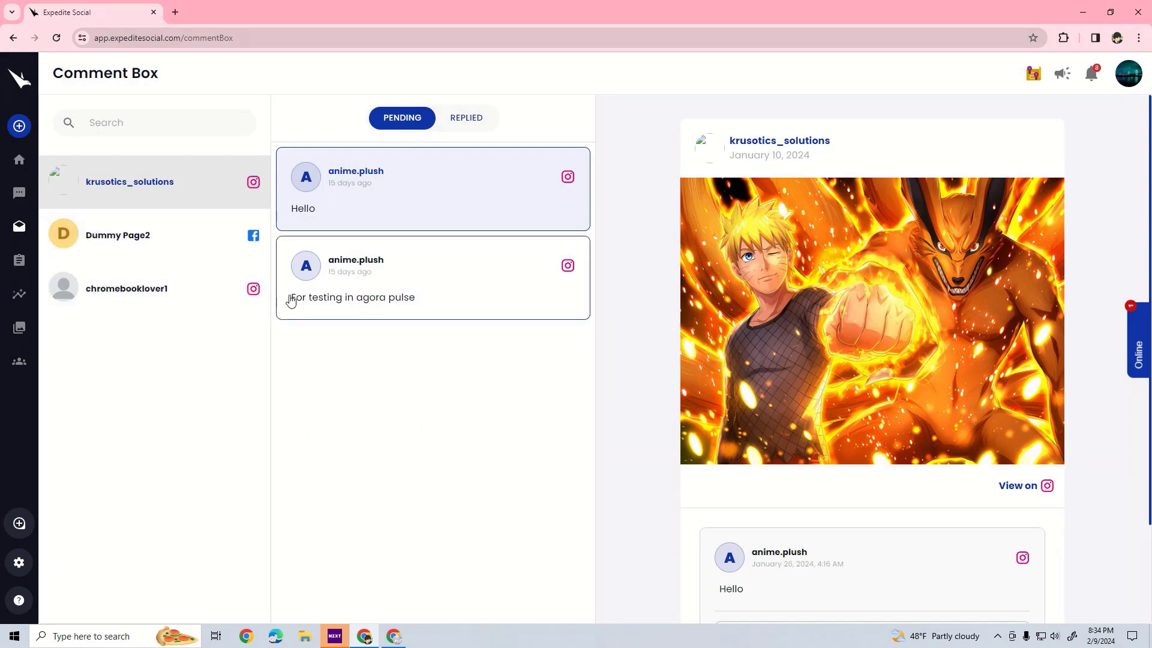
left_click(256, 242)
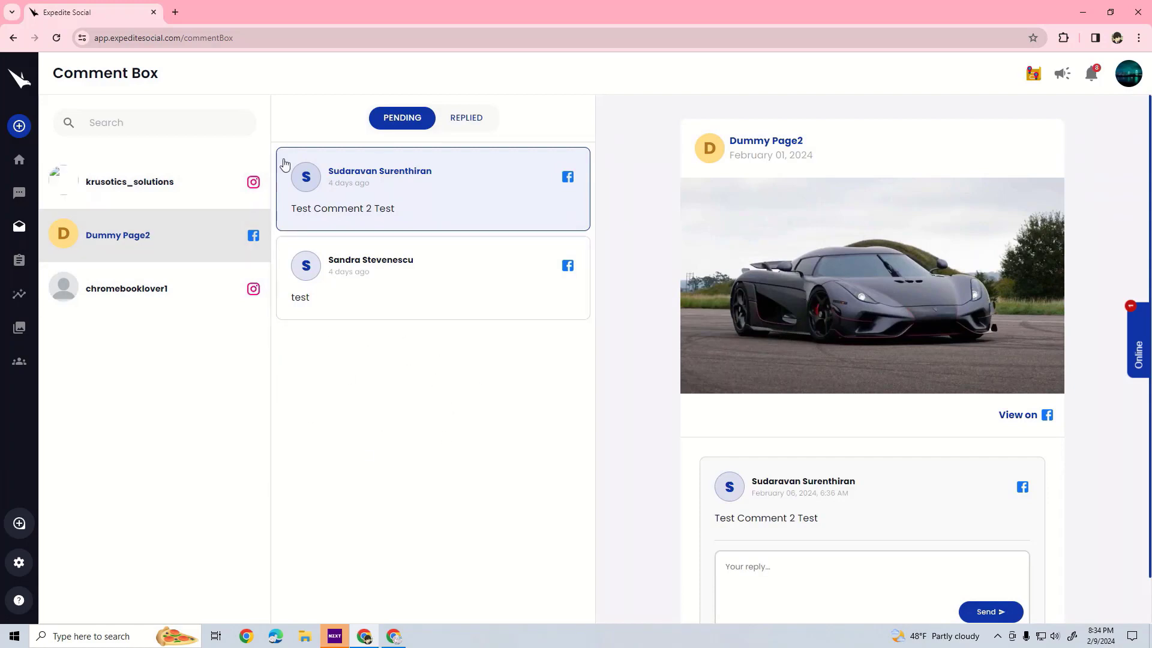
scroll(886, 510, "down", 1)
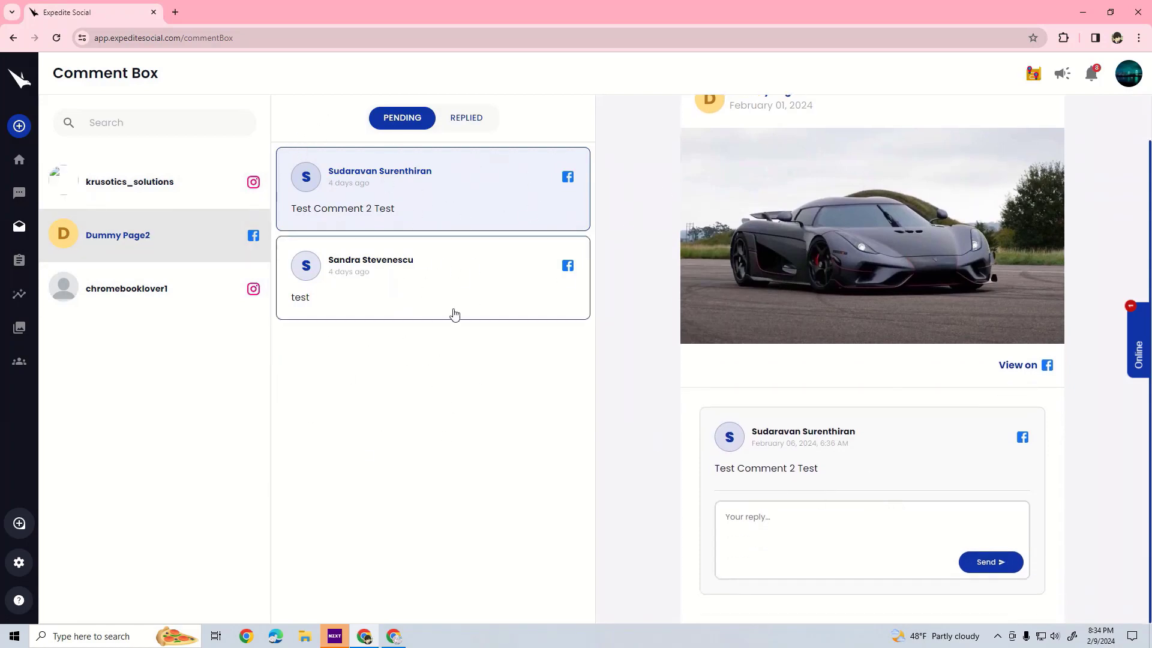
Examine the replied comments of the krusotics_solutions Instagram account, including the reply thread under "New test comment".
left_click(235, 174)
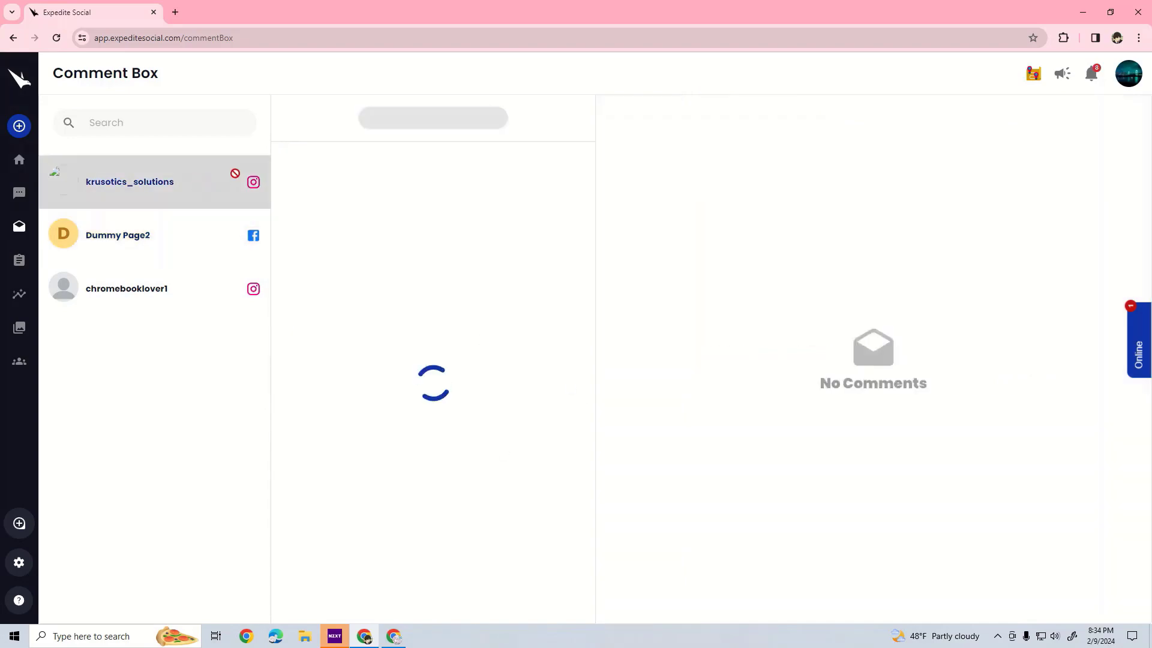
left_click(476, 121)
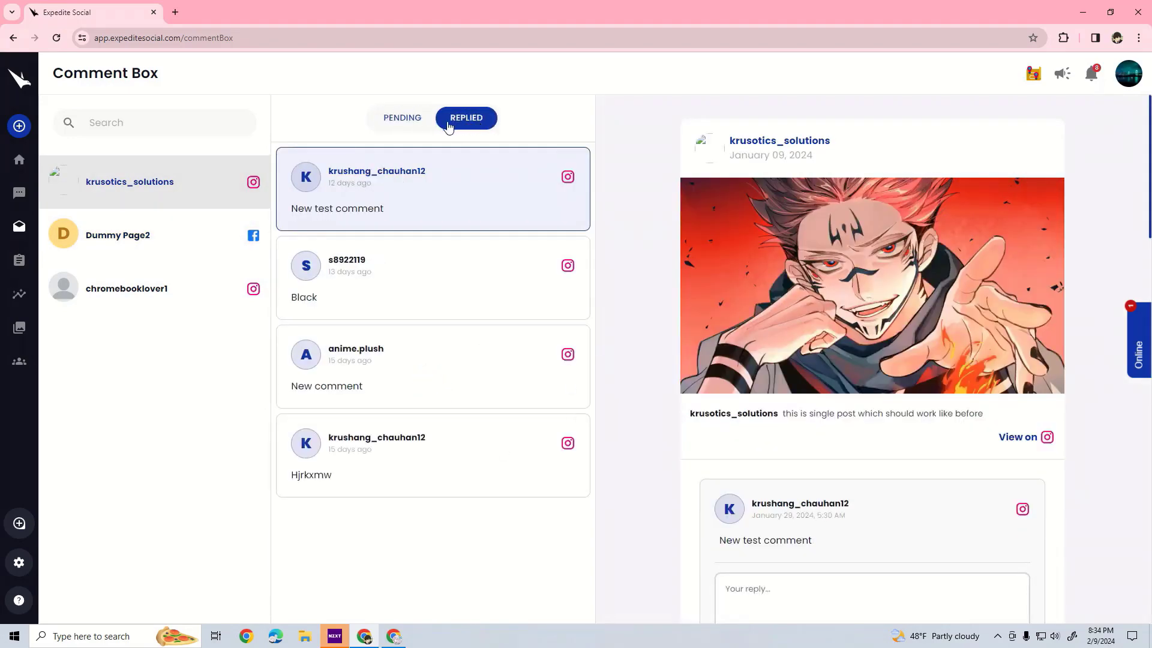
scroll(727, 517, "down", 4)
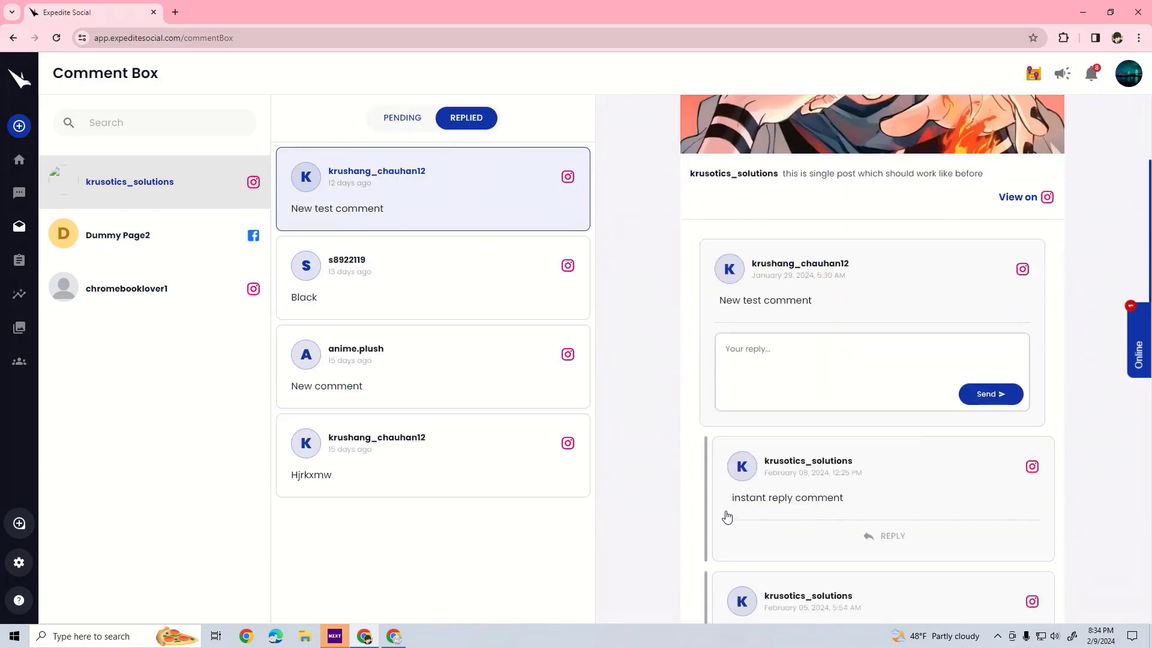
scroll(727, 517, "down", 5)
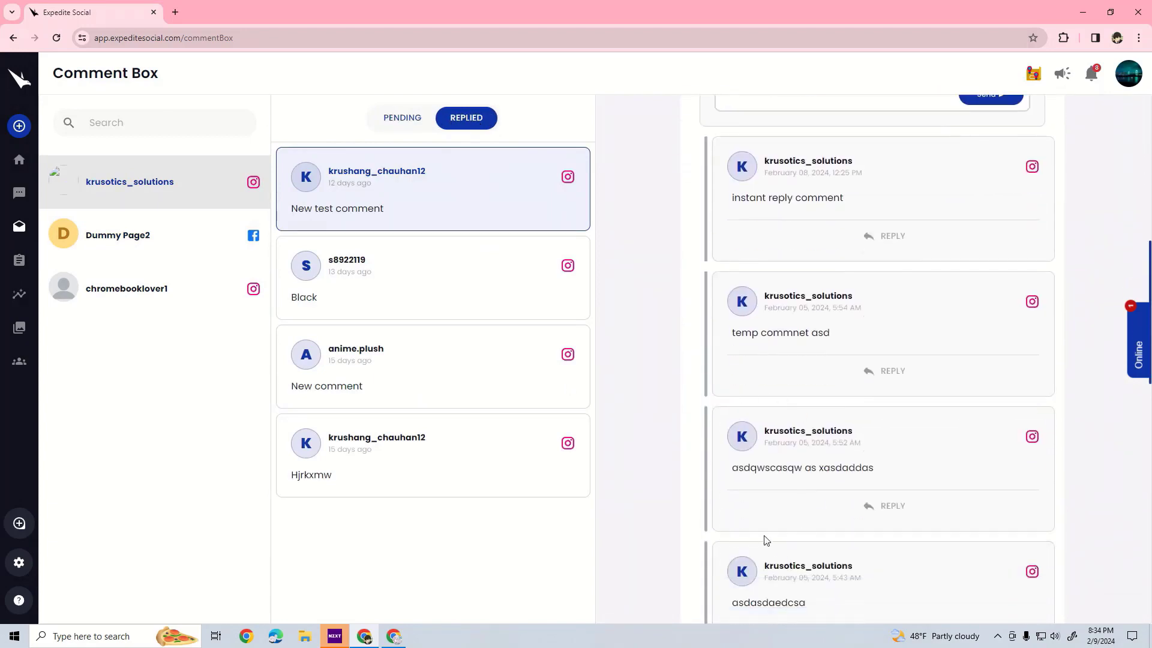
scroll(766, 540, "down", 15)
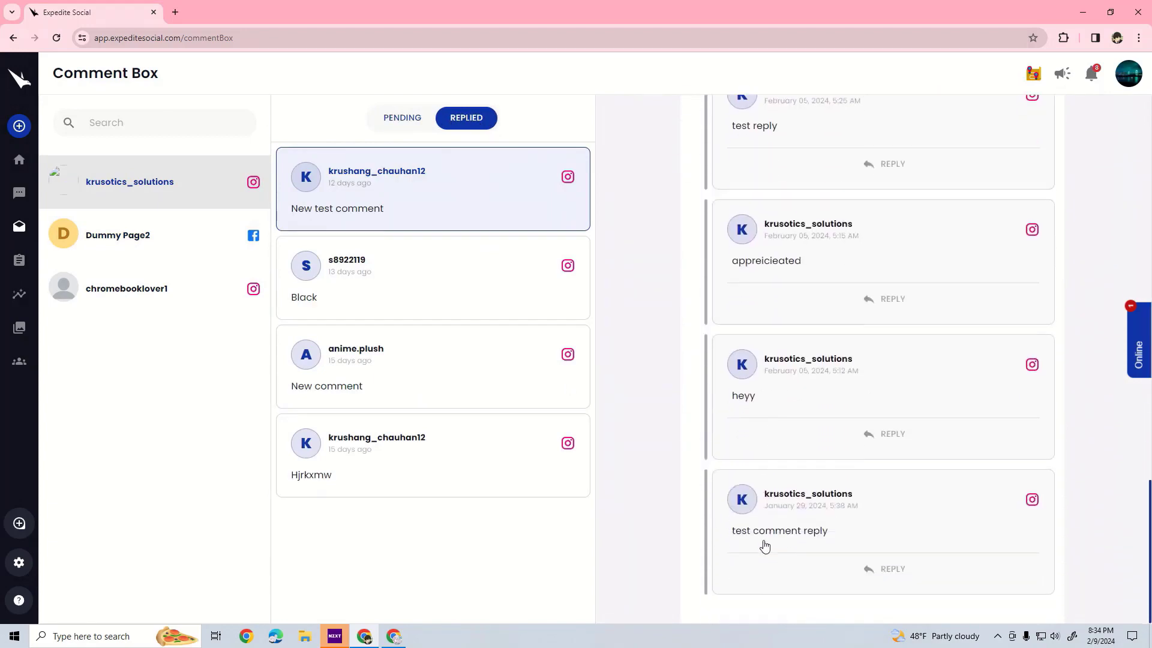
scroll(764, 546, "up", 10)
right_click(835, 192)
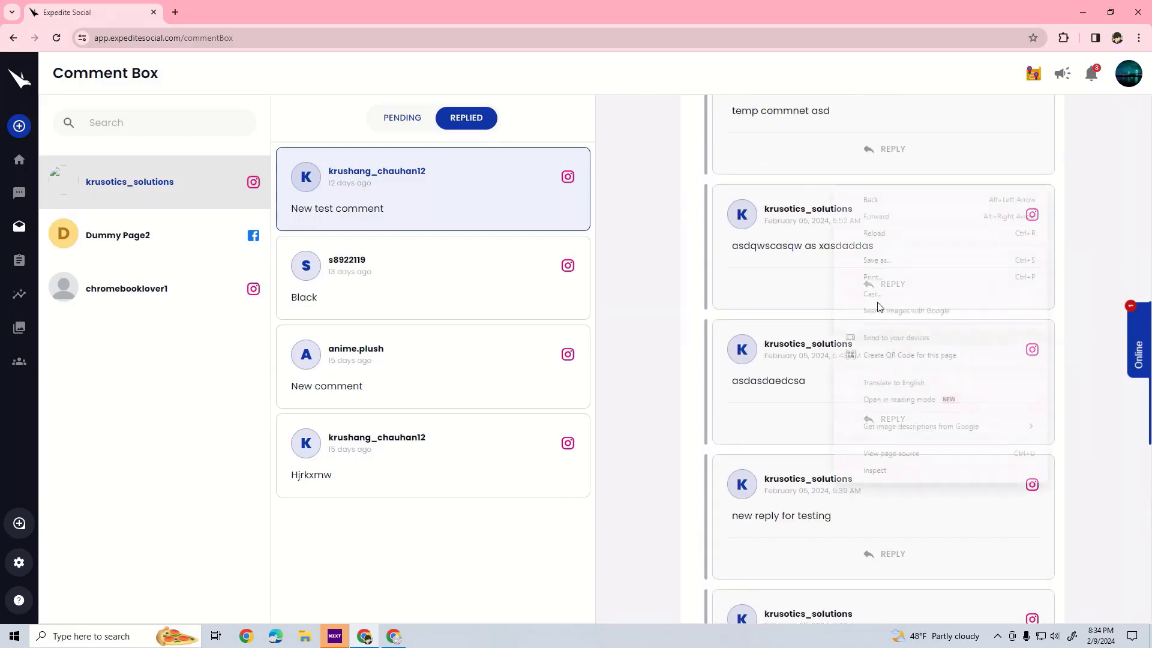
left_click(682, 345)
scroll(704, 458, "up", 10)
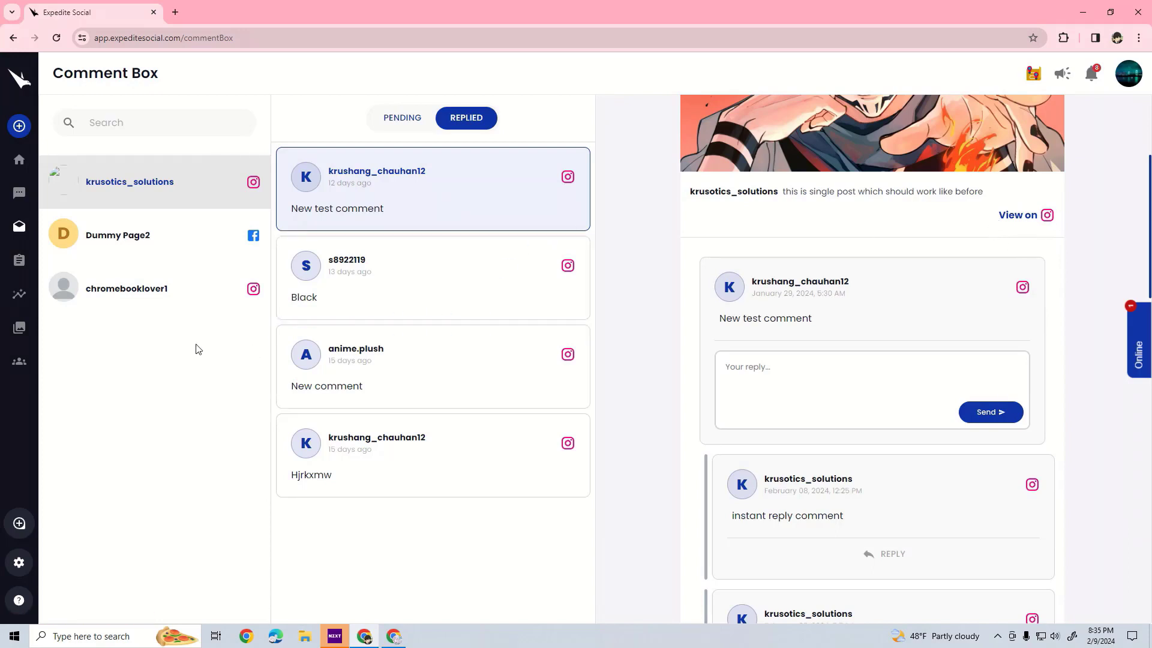
left_click(140, 120)
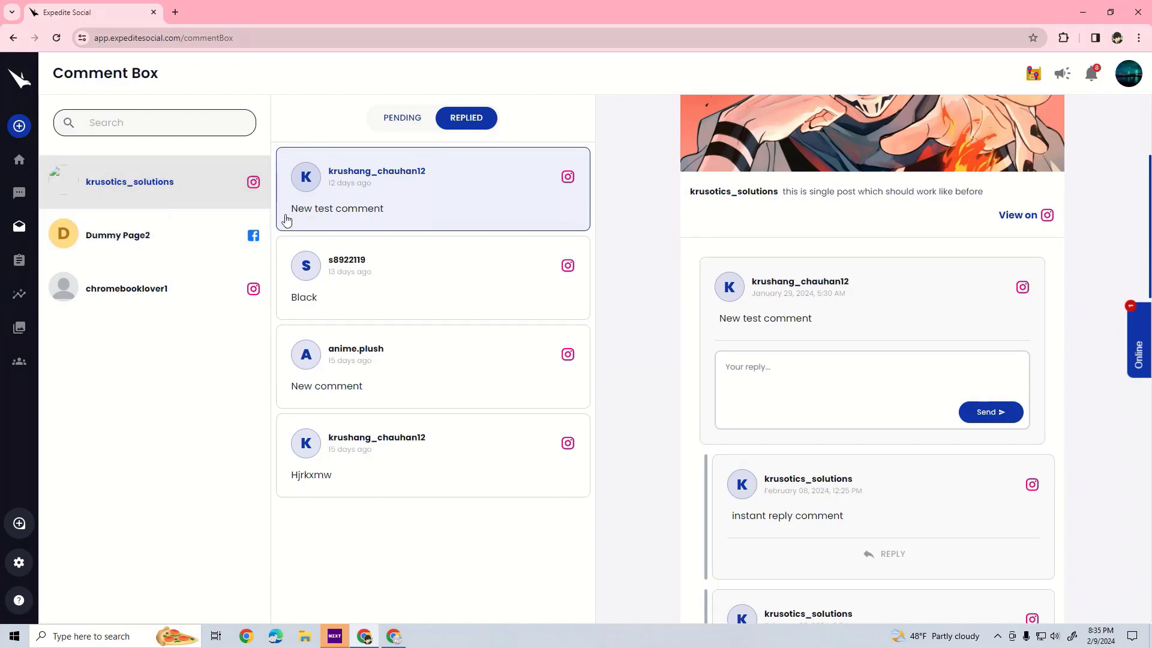
left_click(177, 379)
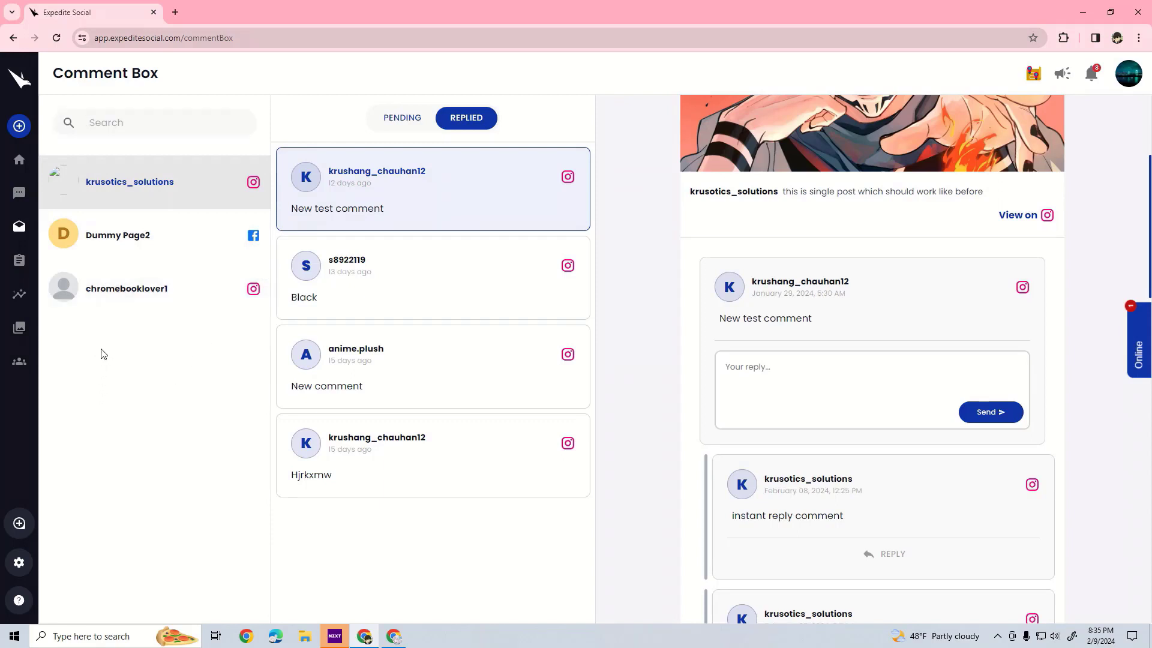
Open the Inbox and read through the krusotics_solutions conversation with expeditesocialofficial.
left_click(19, 192)
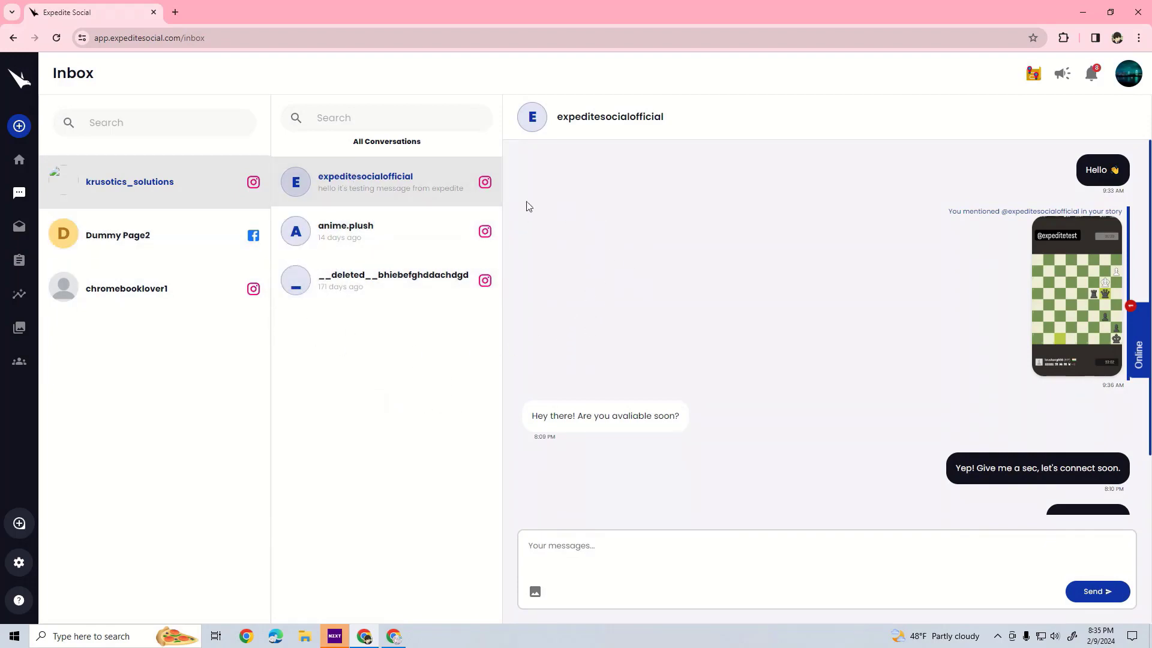
left_click(193, 123)
left_click(314, 125)
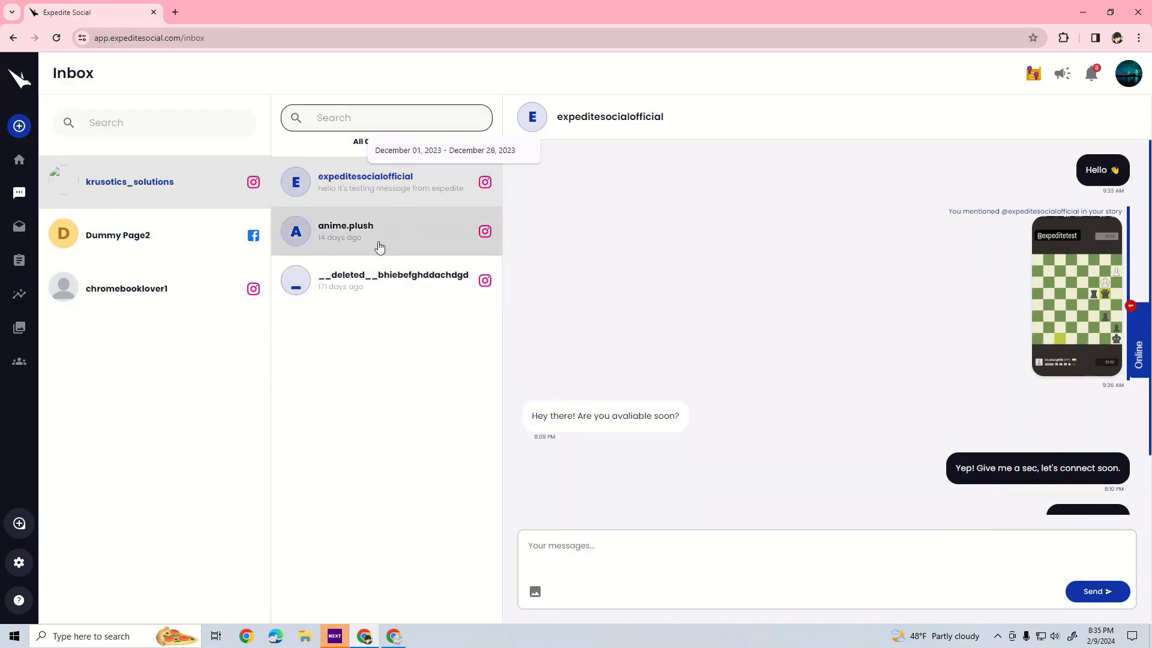
scroll(859, 477, "down", 2)
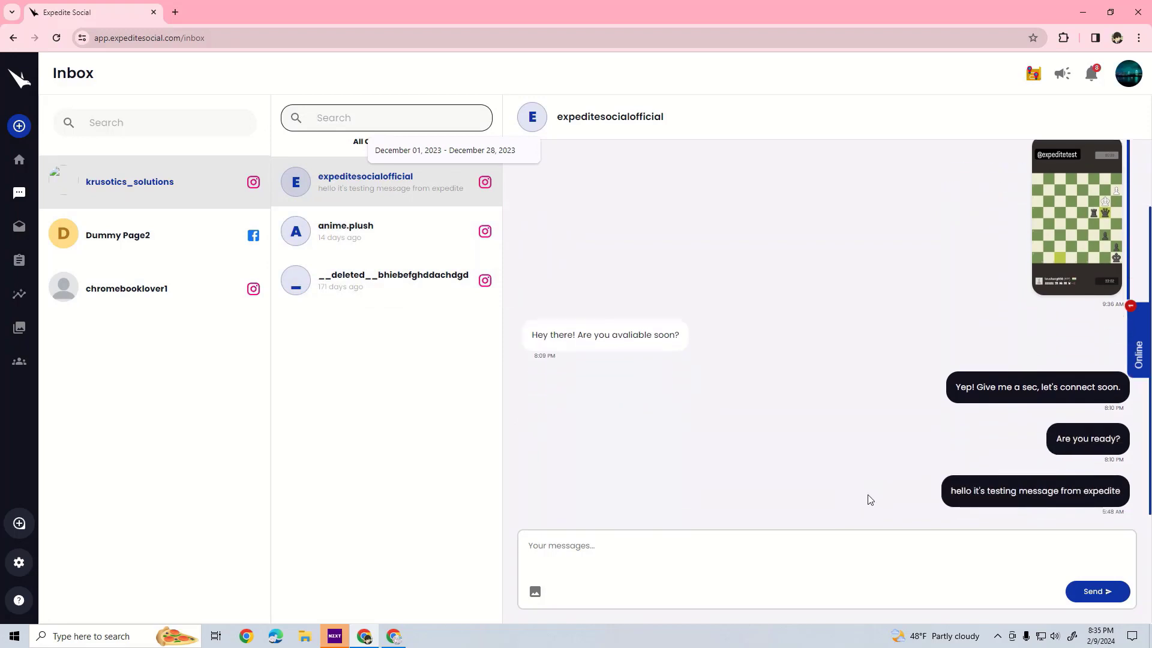
scroll(750, 456, "up", 2)
scroll(737, 438, "down", 2)
left_click(643, 244)
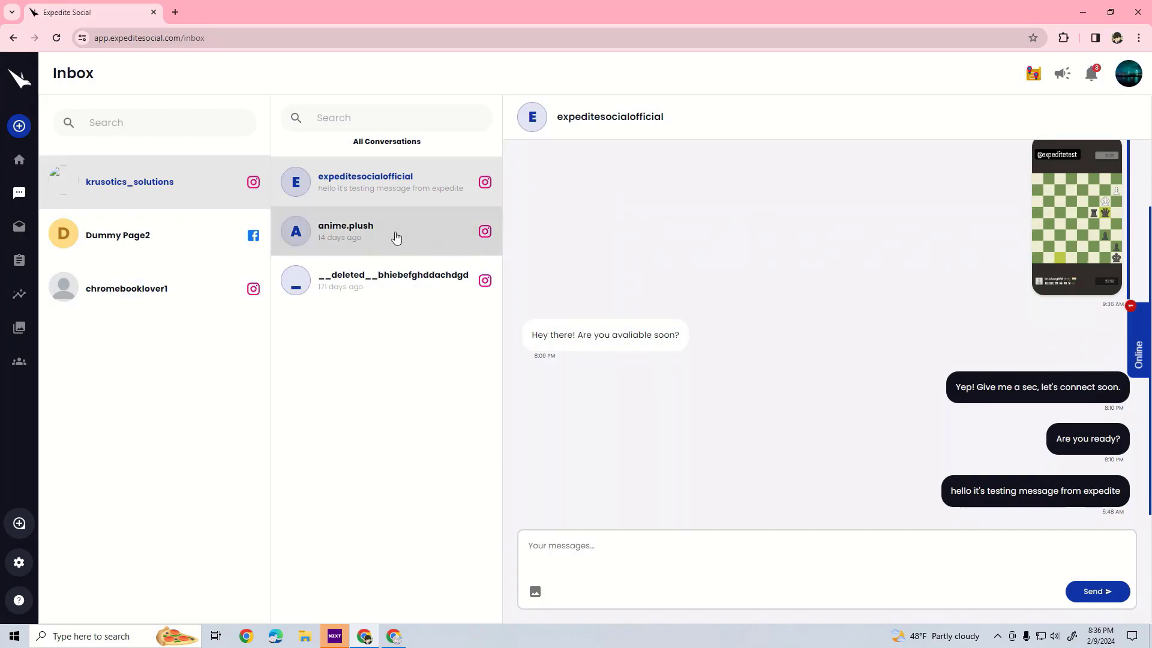
View the anime.plush conversation and its reply area, and return to the latest messages with expeditesocialofficial.
left_click(431, 237)
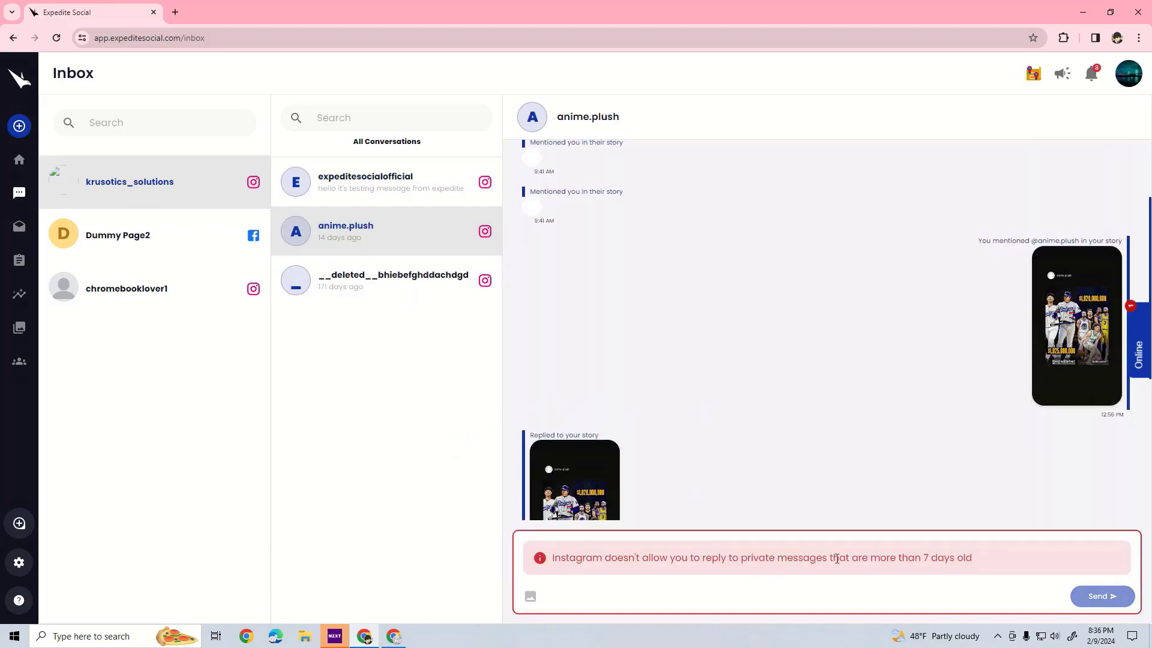
left_click_drag(837, 558, 767, 559)
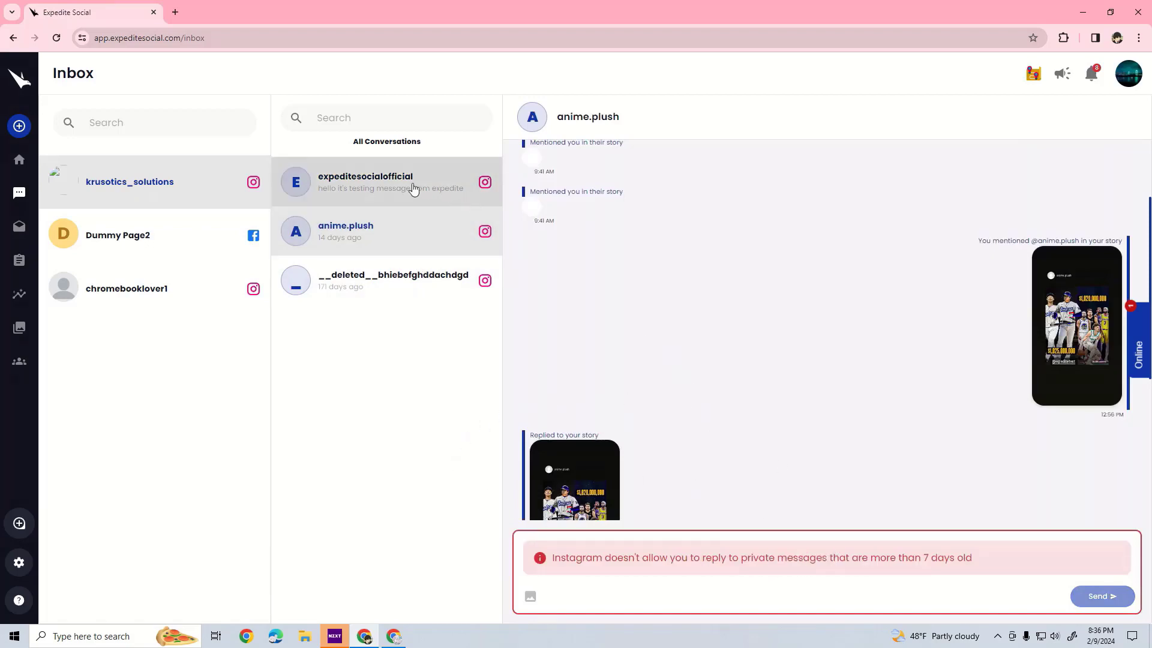
left_click(411, 186)
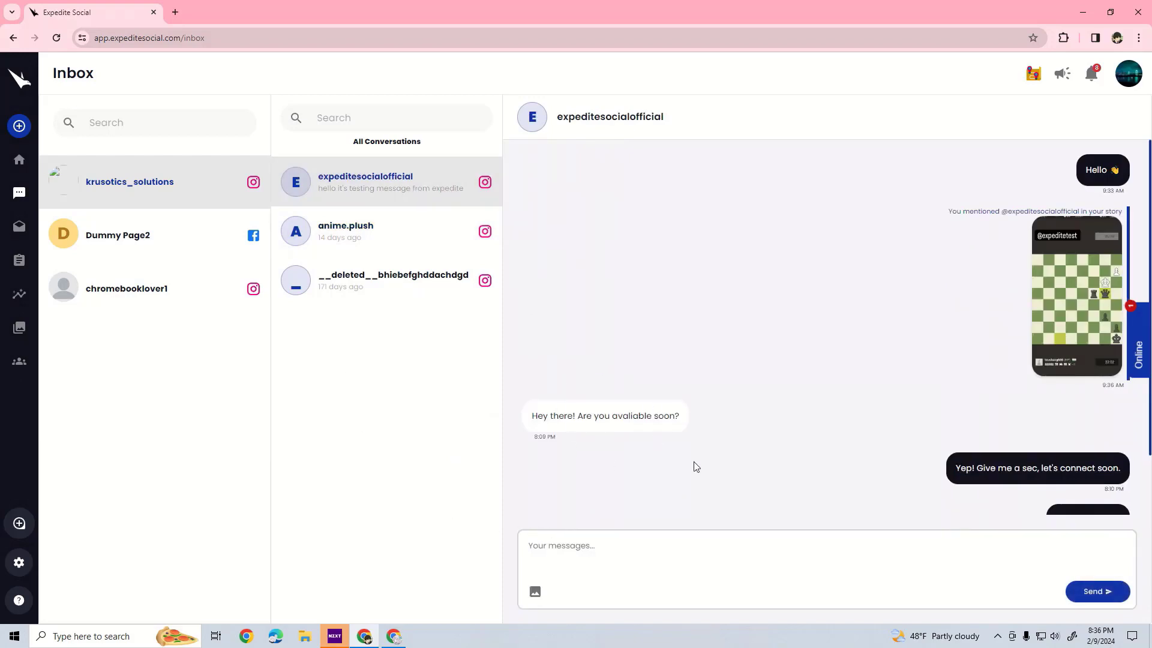
scroll(590, 474, "down", 2)
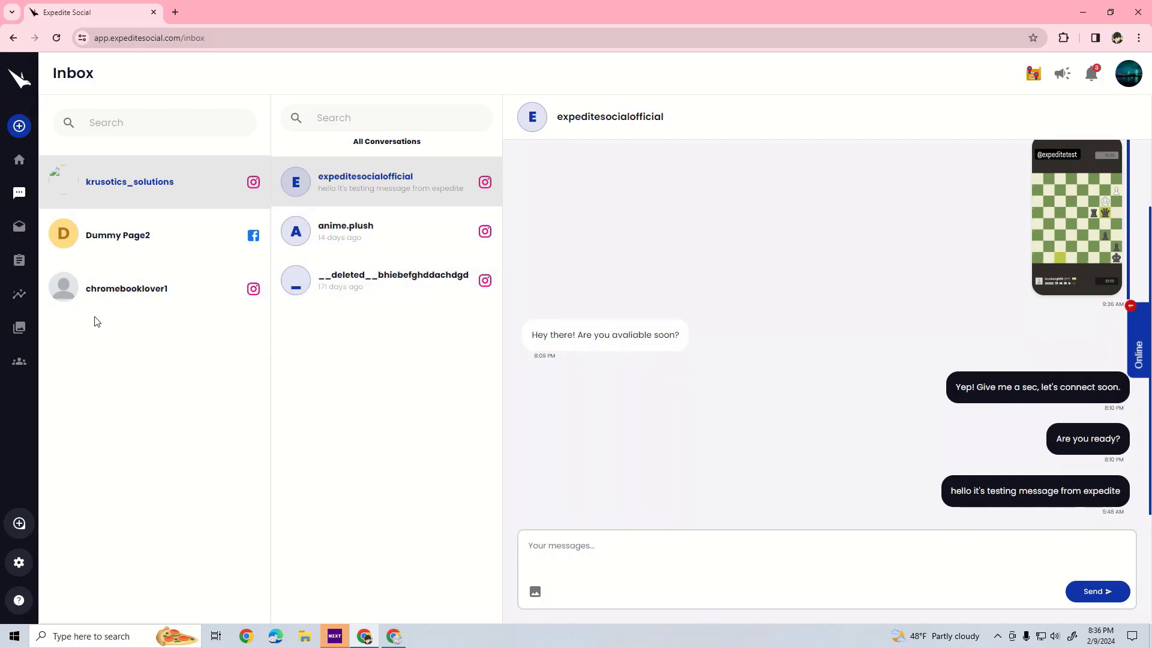
Open Analytics for krusotics_solutions and set the date range to January 16, 2024 – January 31, 2024.
left_click(19, 294)
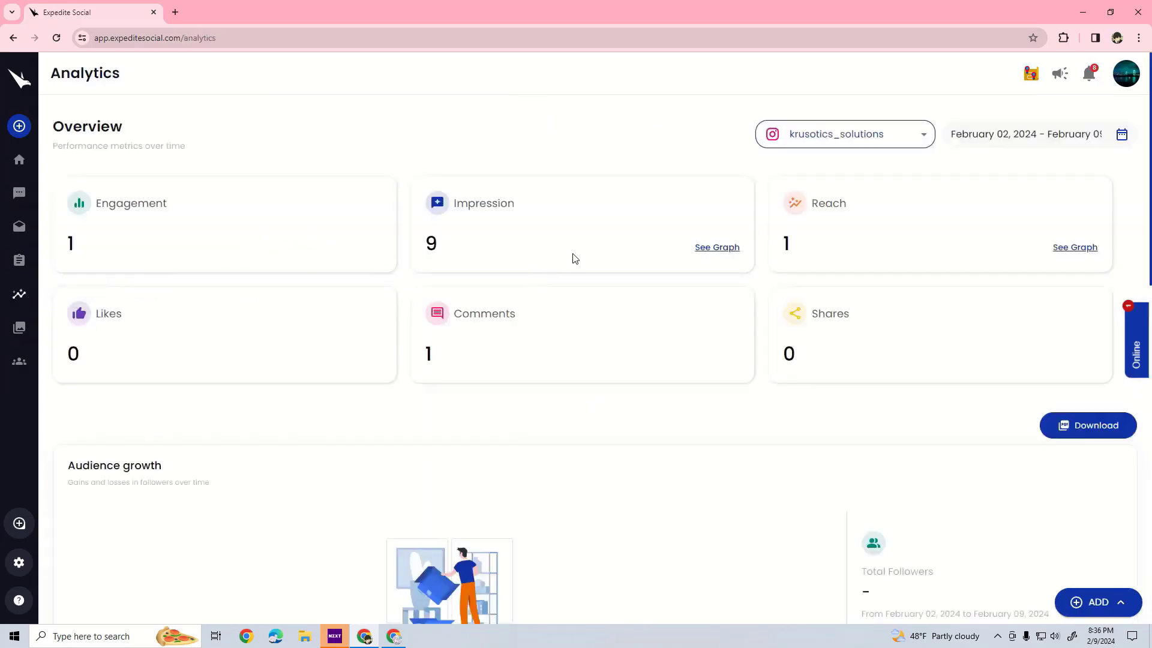
left_click(840, 136)
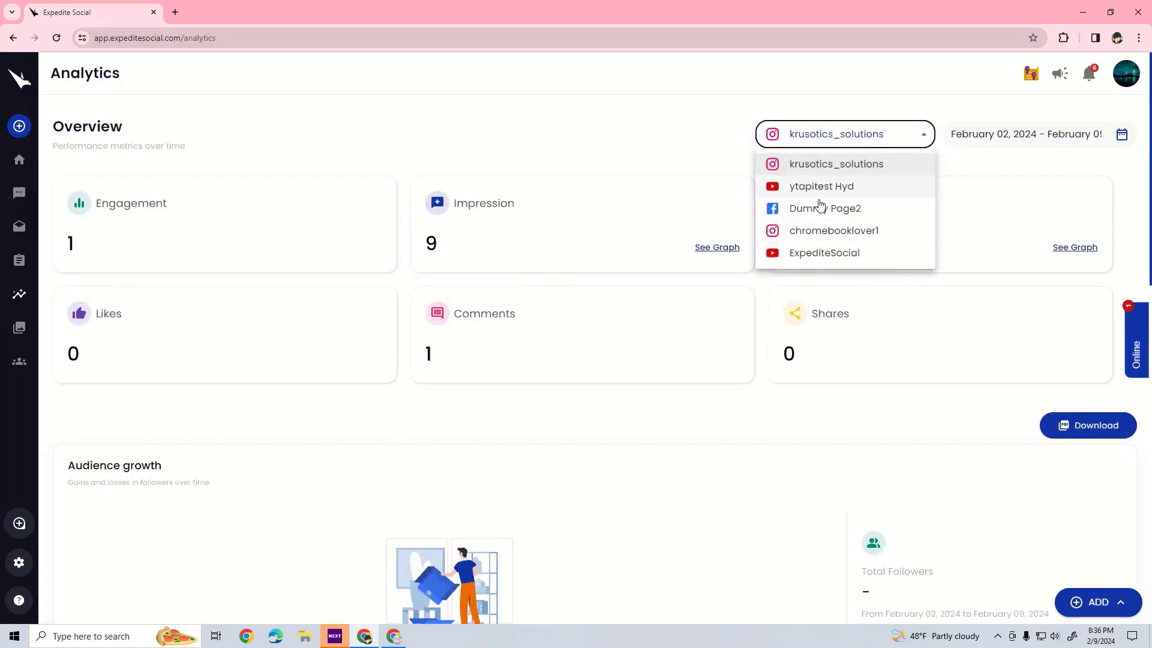
left_click(1040, 109)
left_click(1039, 130)
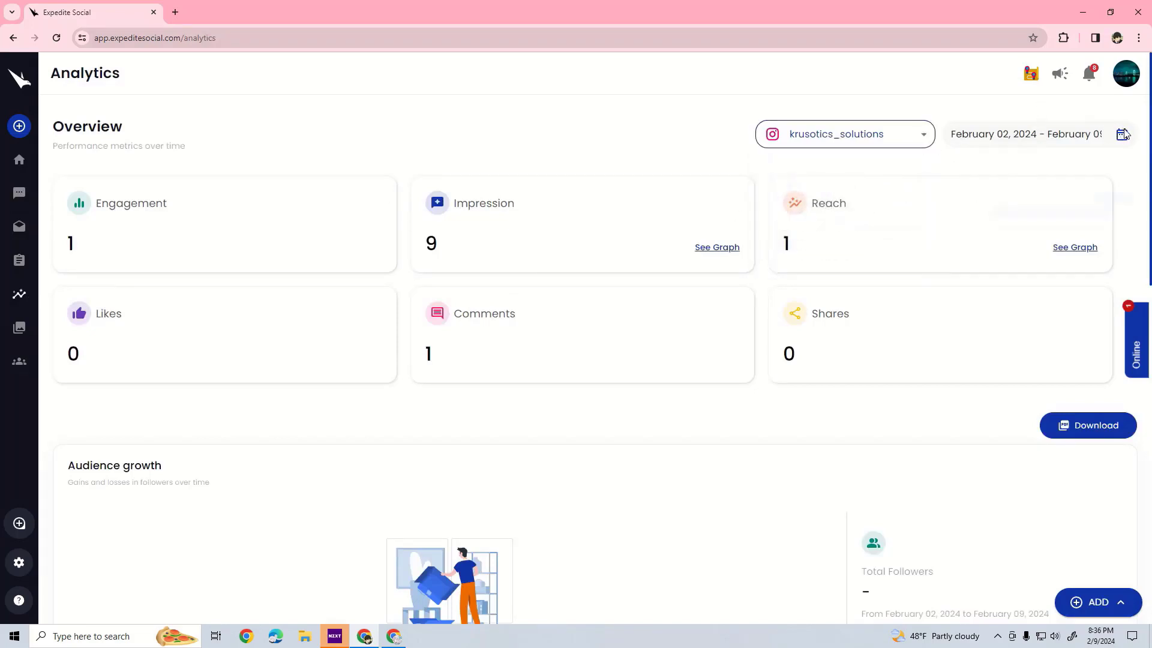
left_click(957, 195)
left_click(1043, 326)
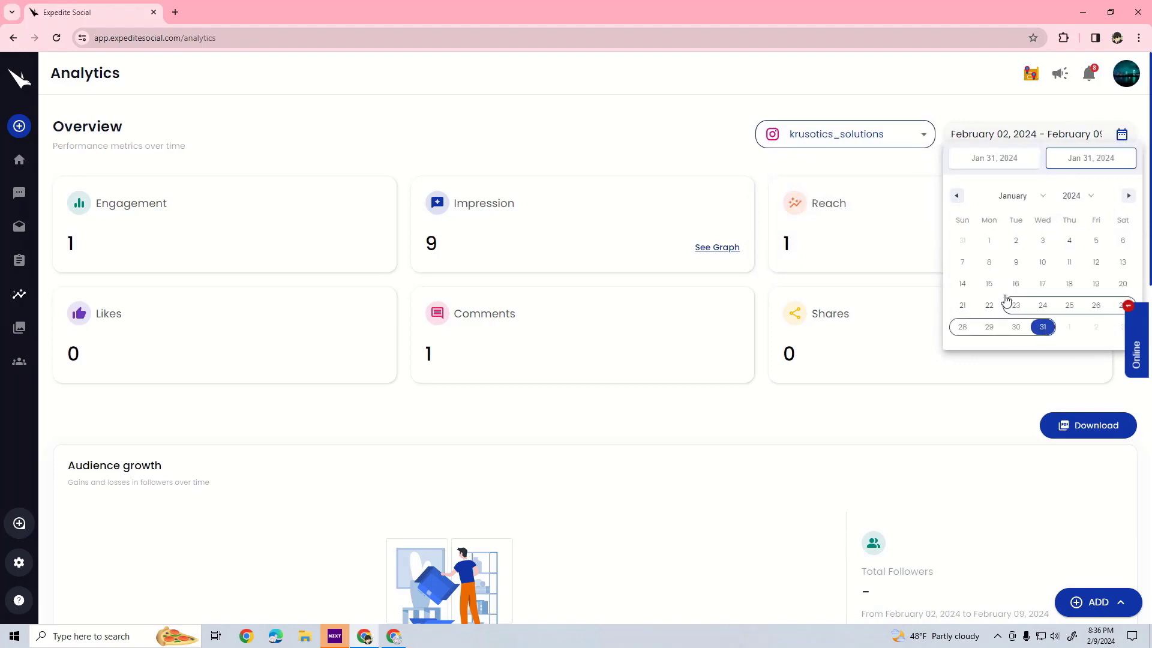
left_click(1014, 291)
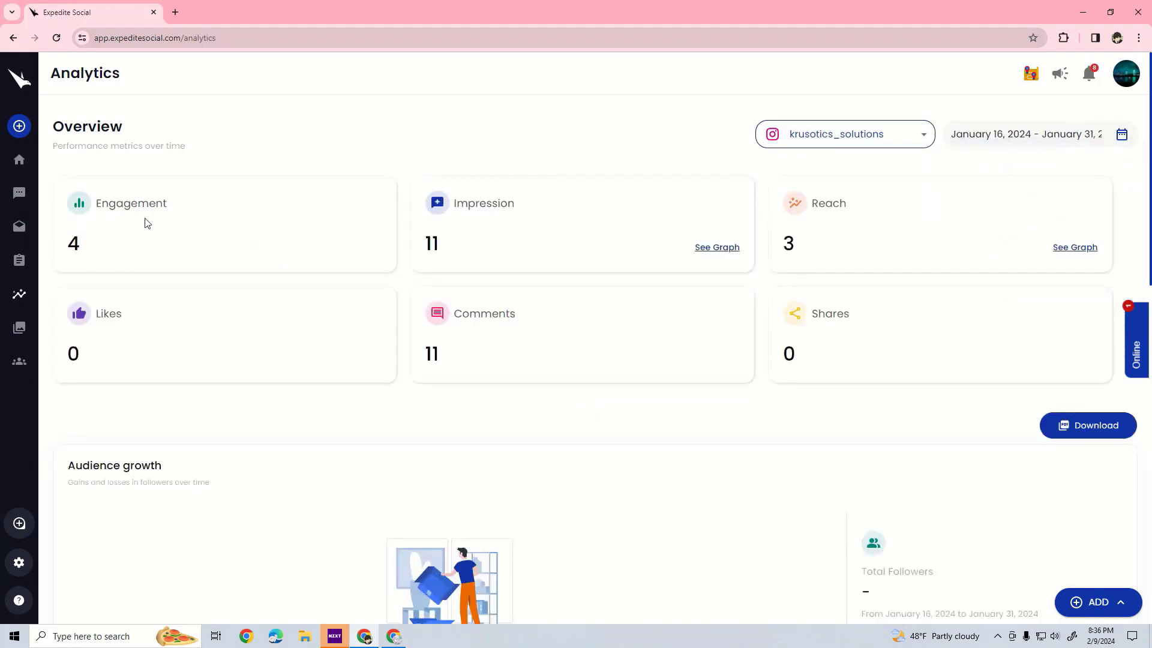
Examine the overview metrics and the Impressions graph for the selected period.
left_click_drag(317, 277, 873, 393)
left_click(873, 393)
scroll(870, 402, "down", 9)
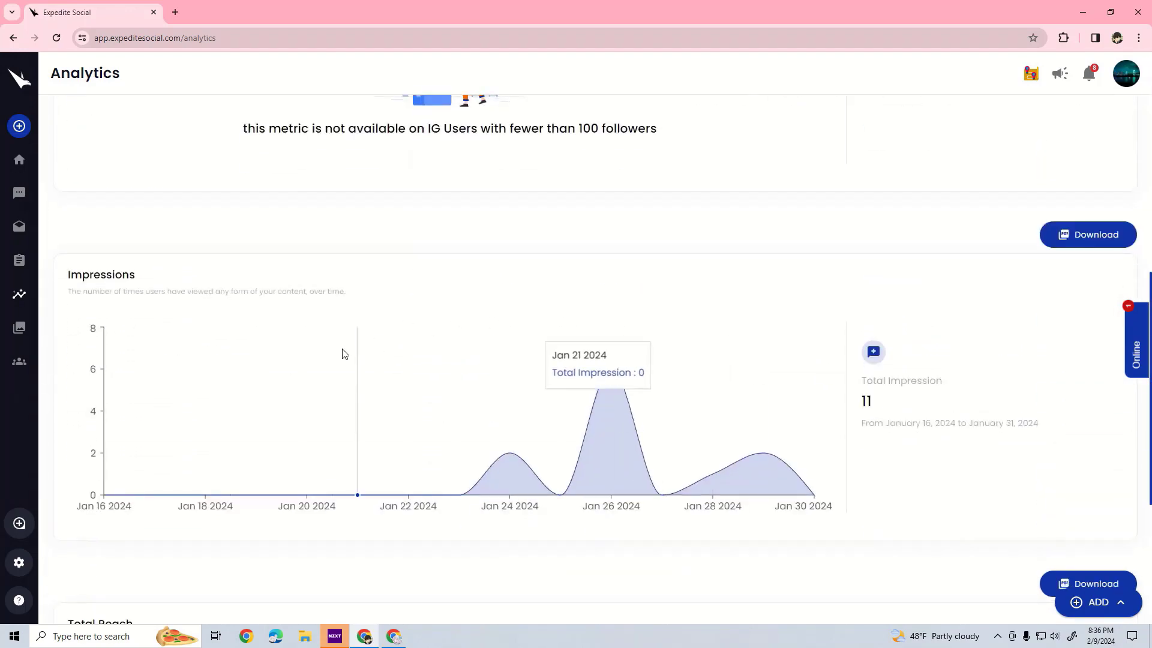
scroll(350, 355, "down", 3)
scroll(339, 369, "up", 4)
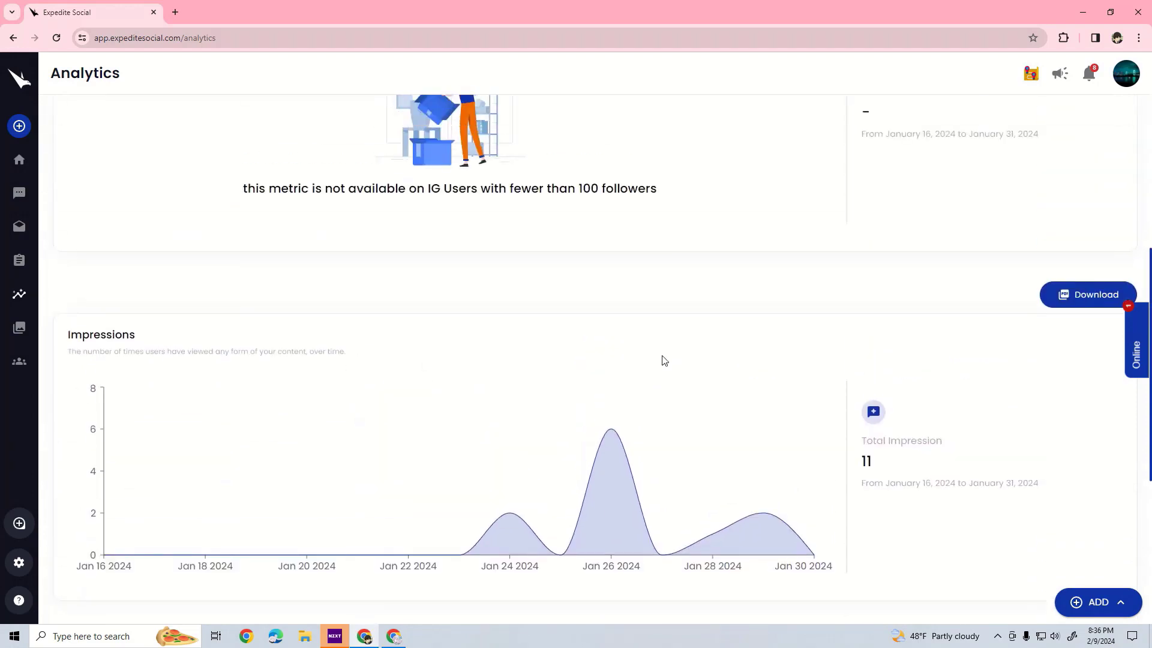
Download the Impressions report and the Audience growth report.
left_click(1080, 292)
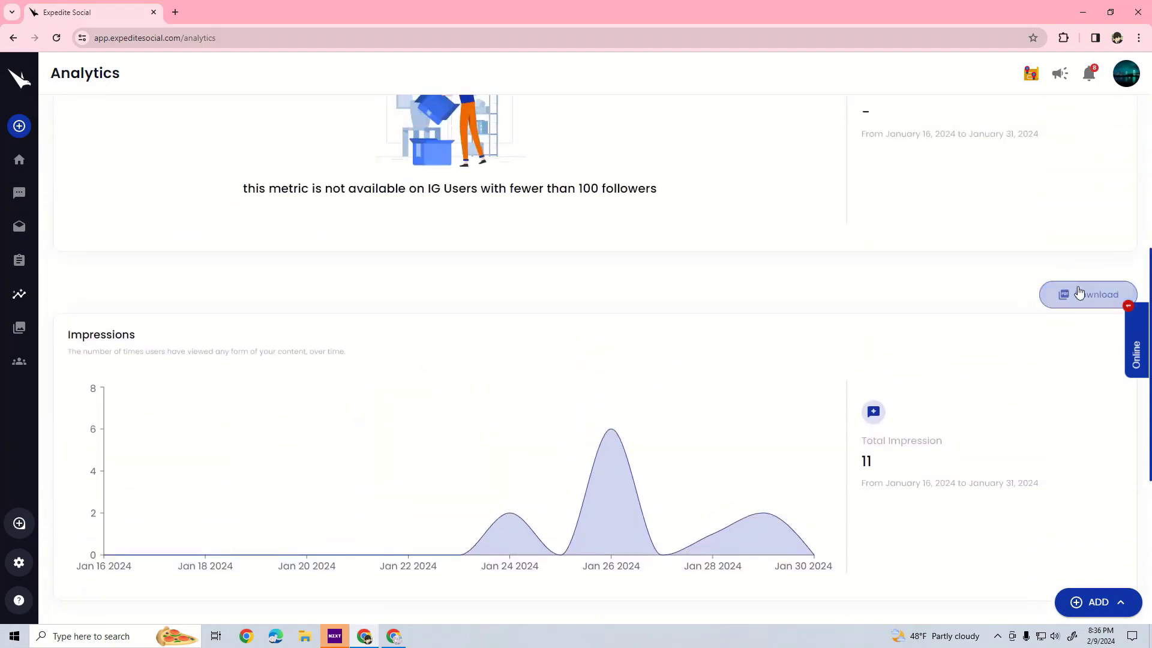
scroll(964, 322, "up", 8)
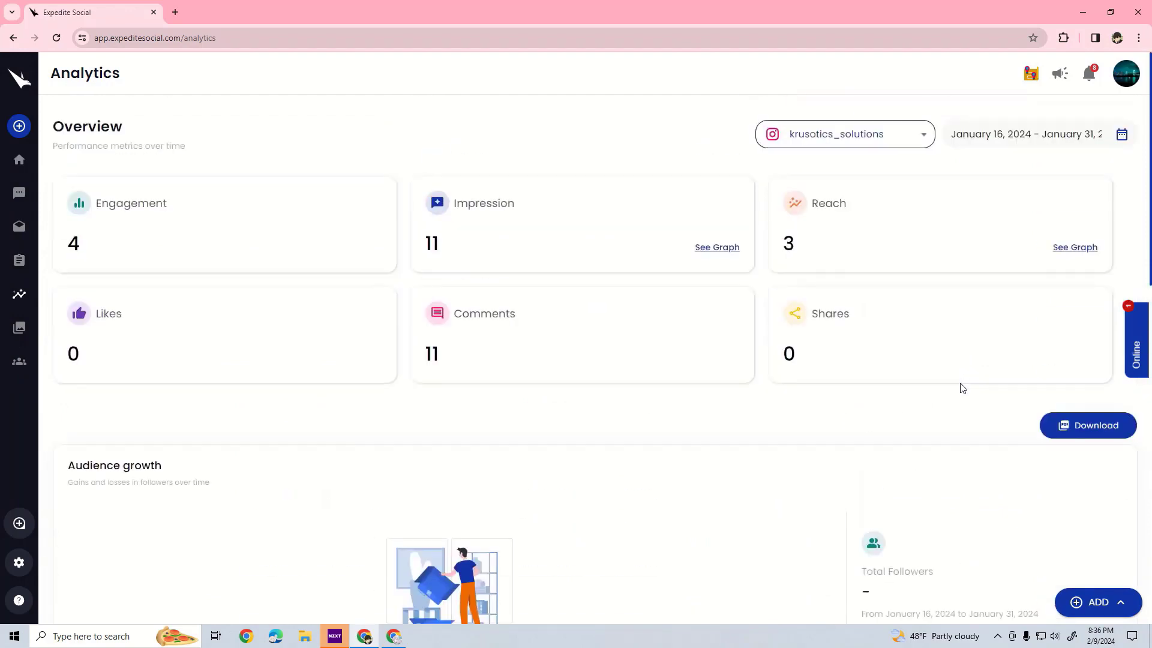
left_click(1047, 431)
Open Team Management and start creating a team, leaving the suggested team names unused.
left_click(19, 362)
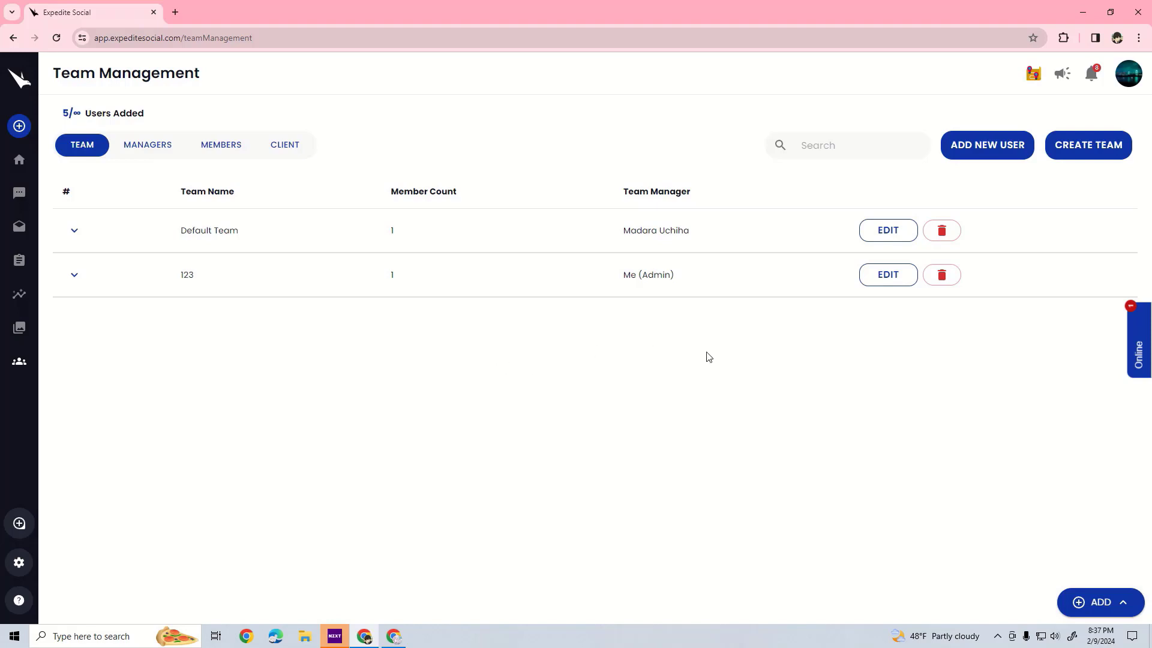
left_click(1070, 147)
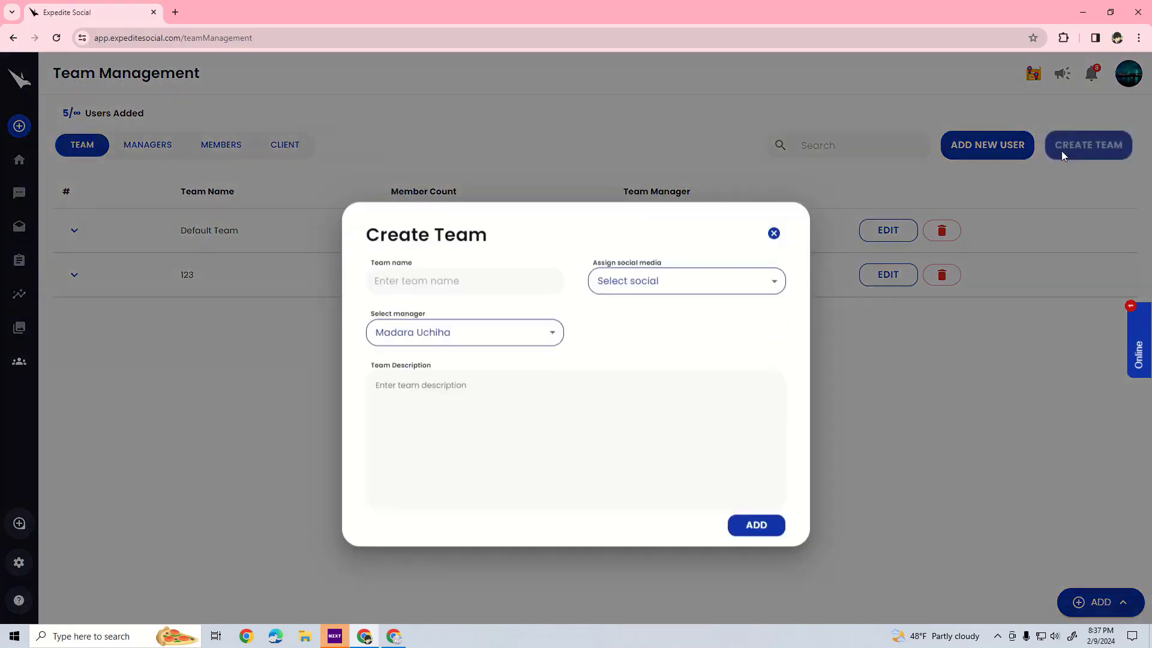
left_click(498, 244)
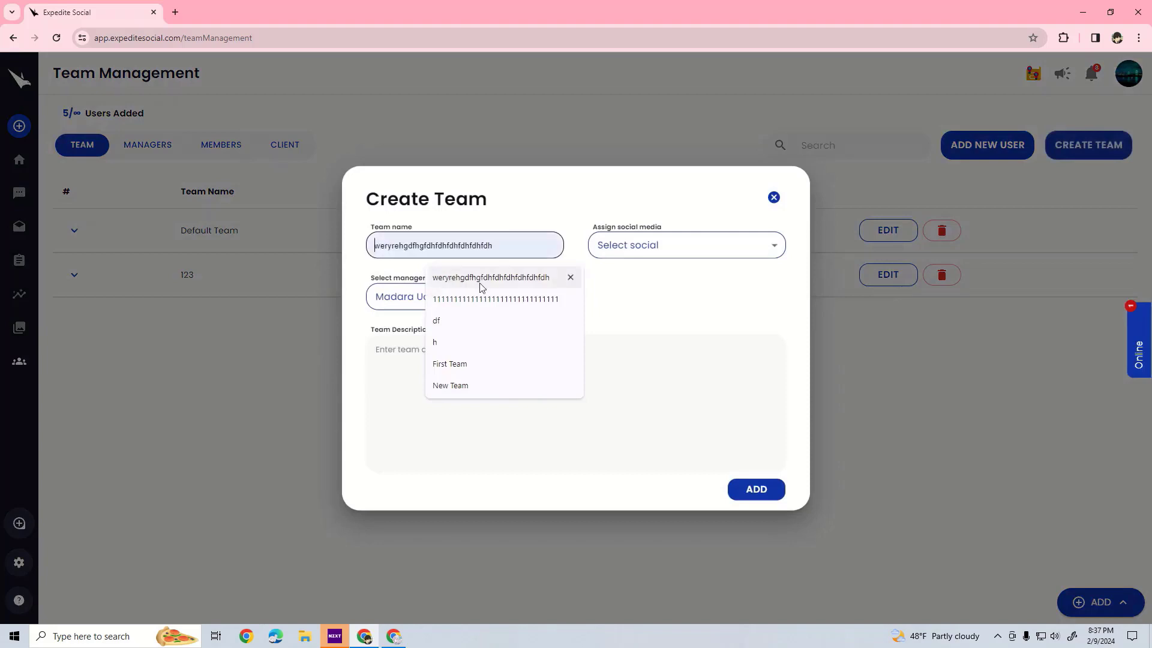
left_click(562, 195)
Assign the ytapitest Hyd, Dummy Page2 and Krusotics Solutions social accounts to the new team.
left_click(720, 243)
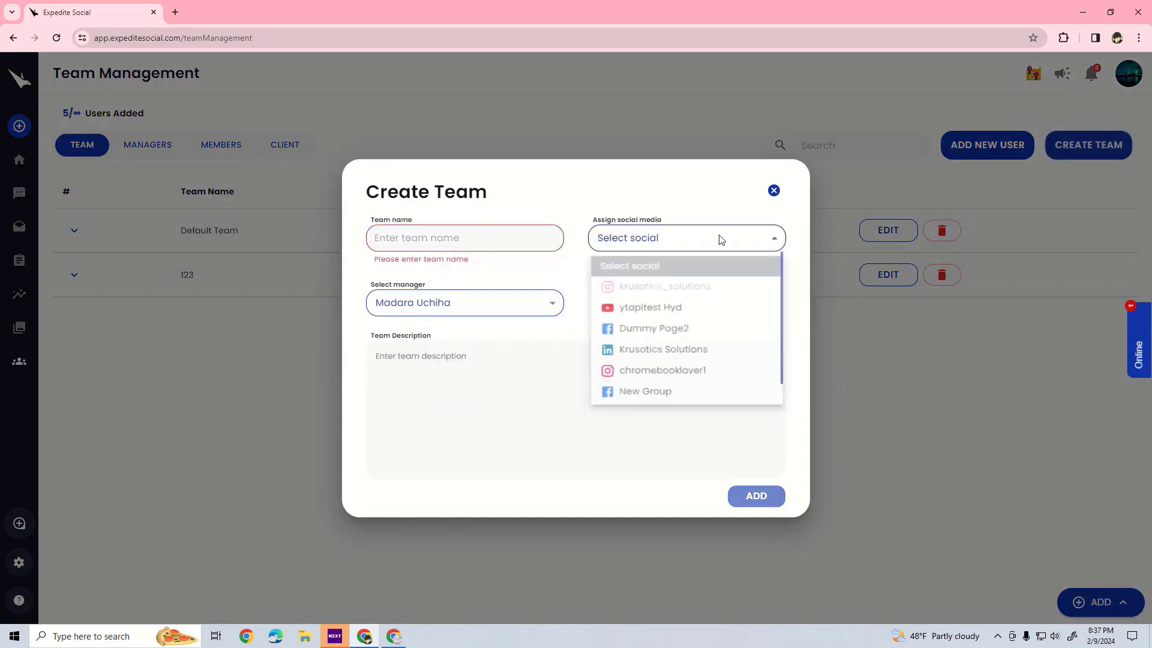
left_click(663, 309)
left_click(664, 334)
left_click(647, 389)
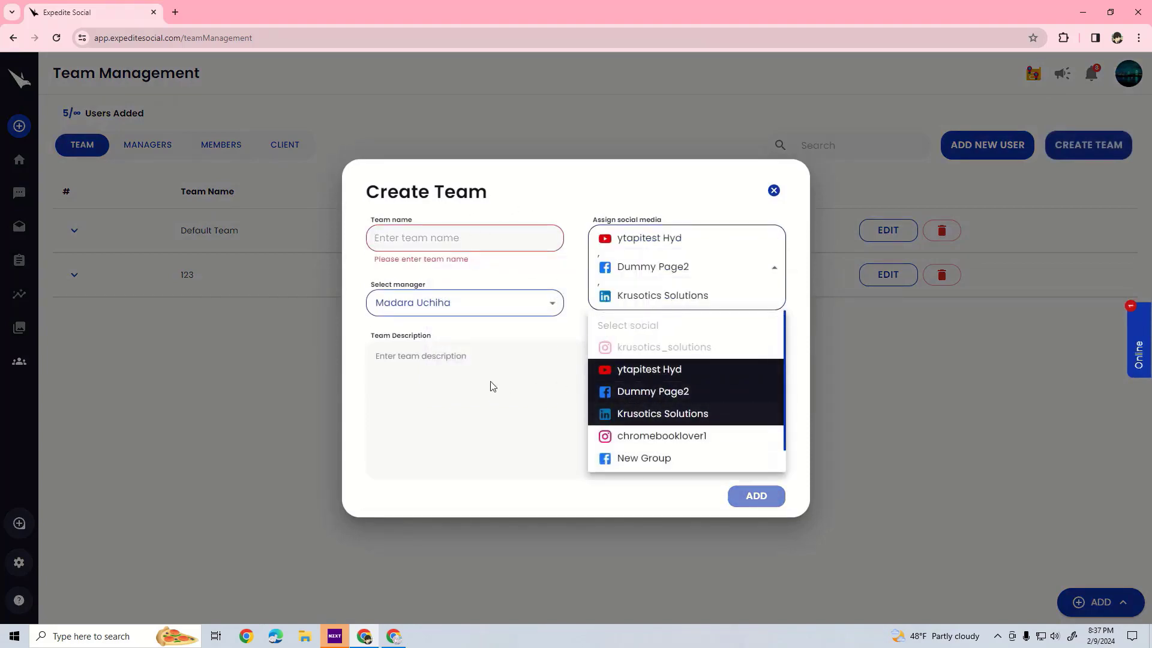
left_click(492, 378)
left_click(496, 362)
left_click(500, 237)
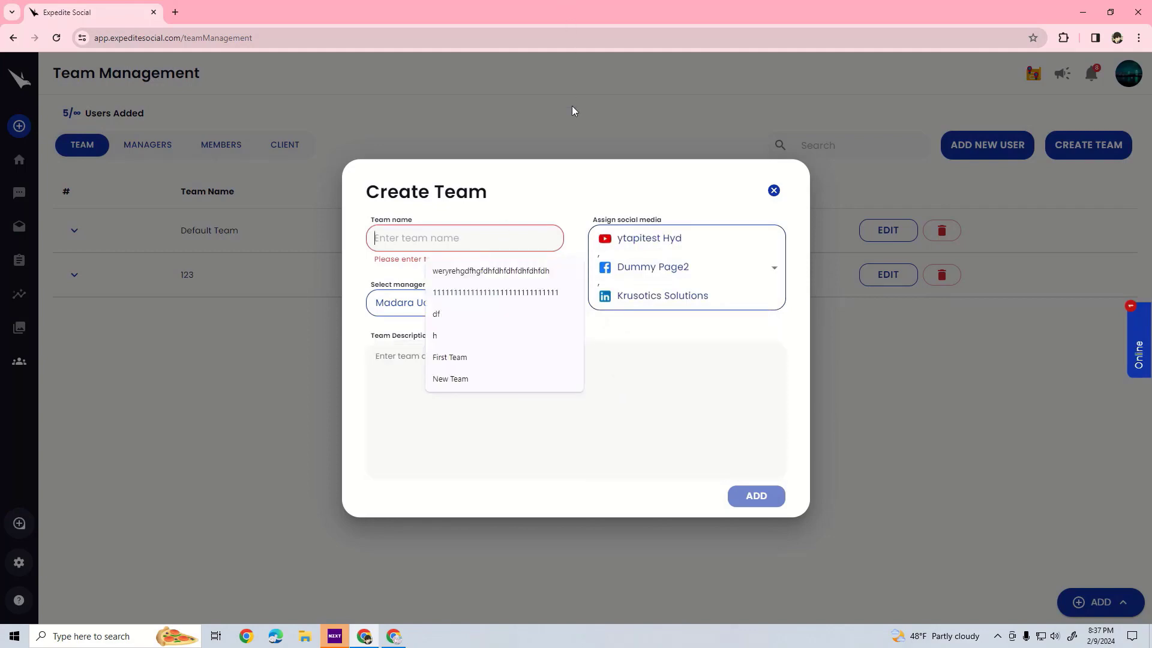
Name the team "New Team", keep the preselected manager, enter "New team" as the description and create the team.
type("New ")
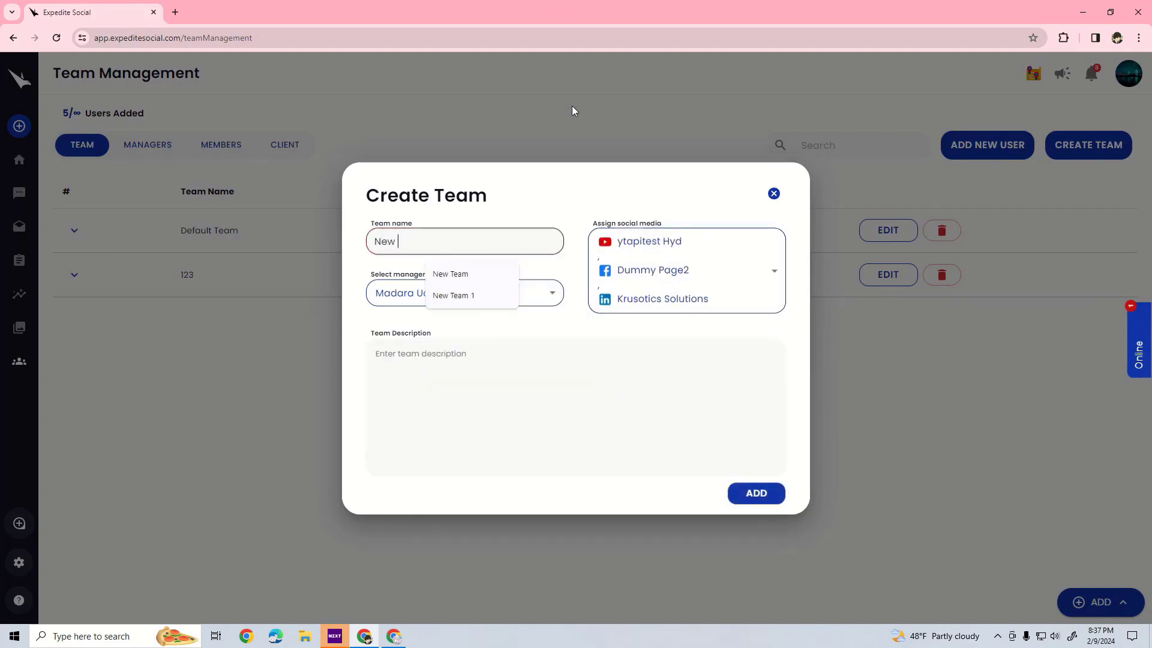
type("Team")
left_click(539, 345)
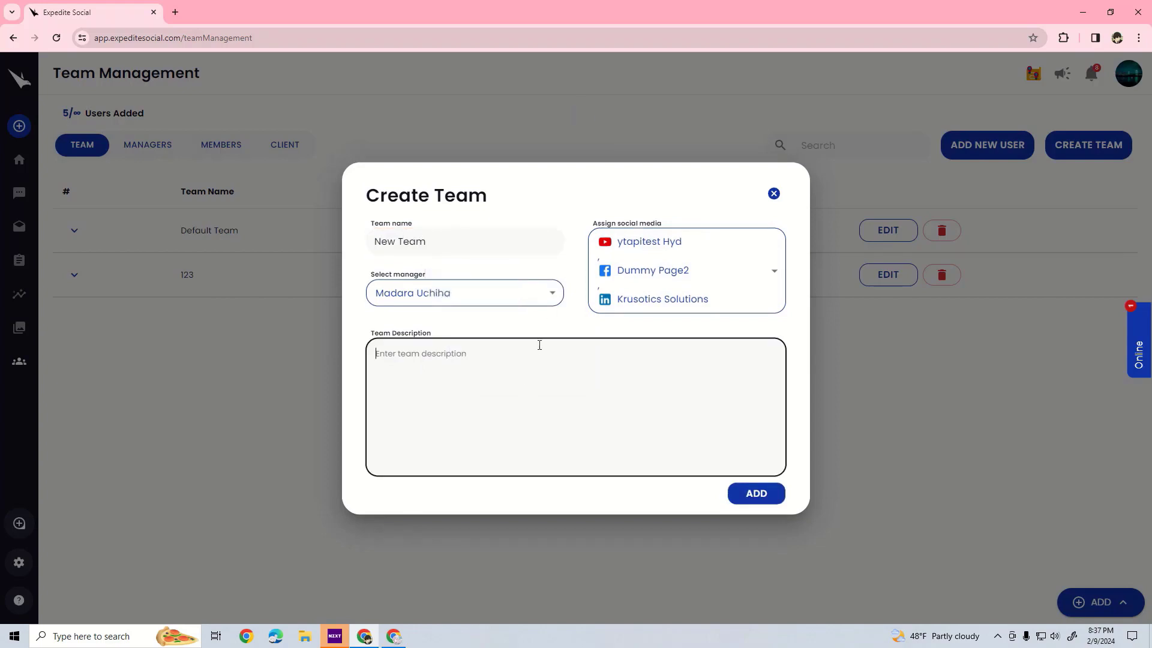
left_click(515, 292)
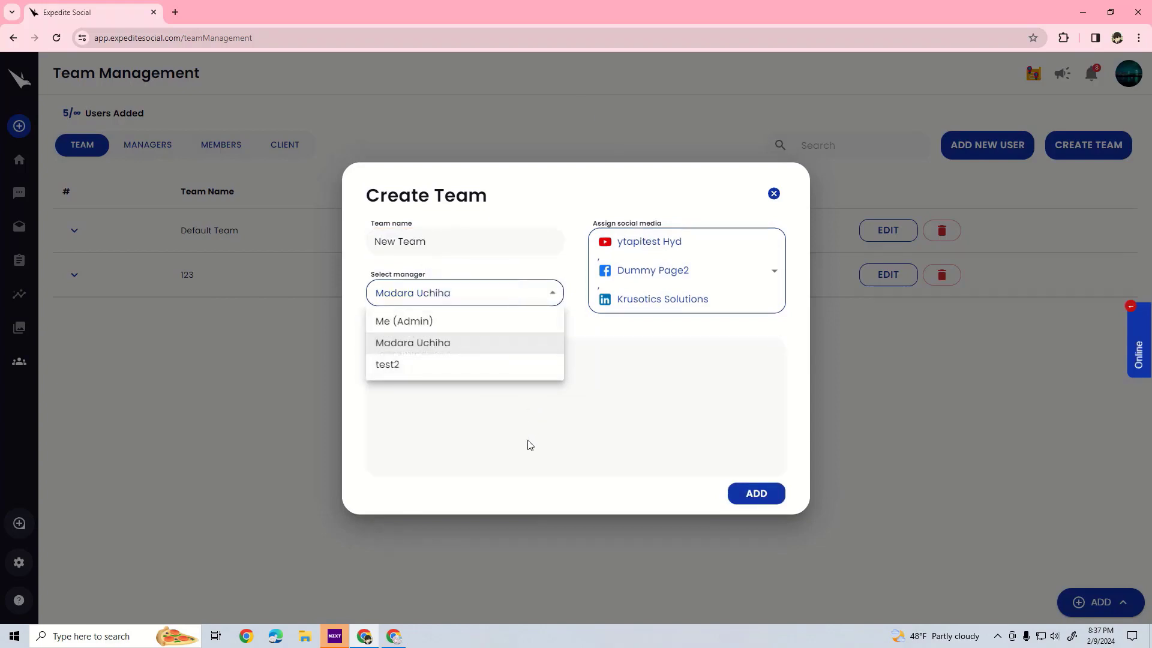
left_click(622, 370)
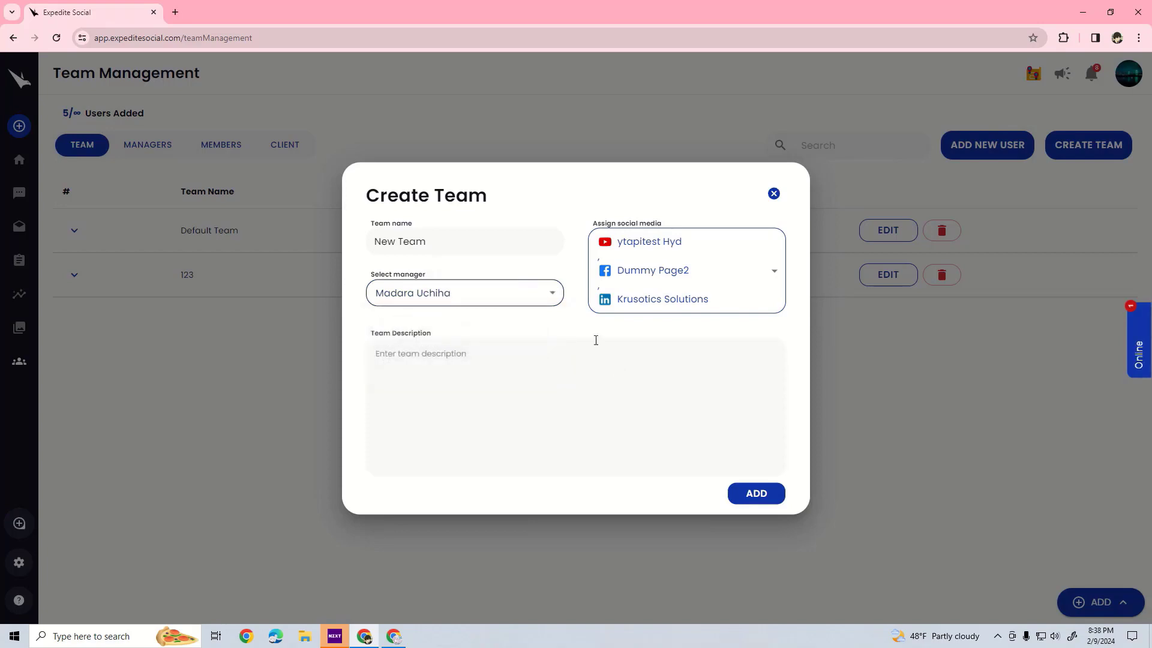
left_click(502, 366)
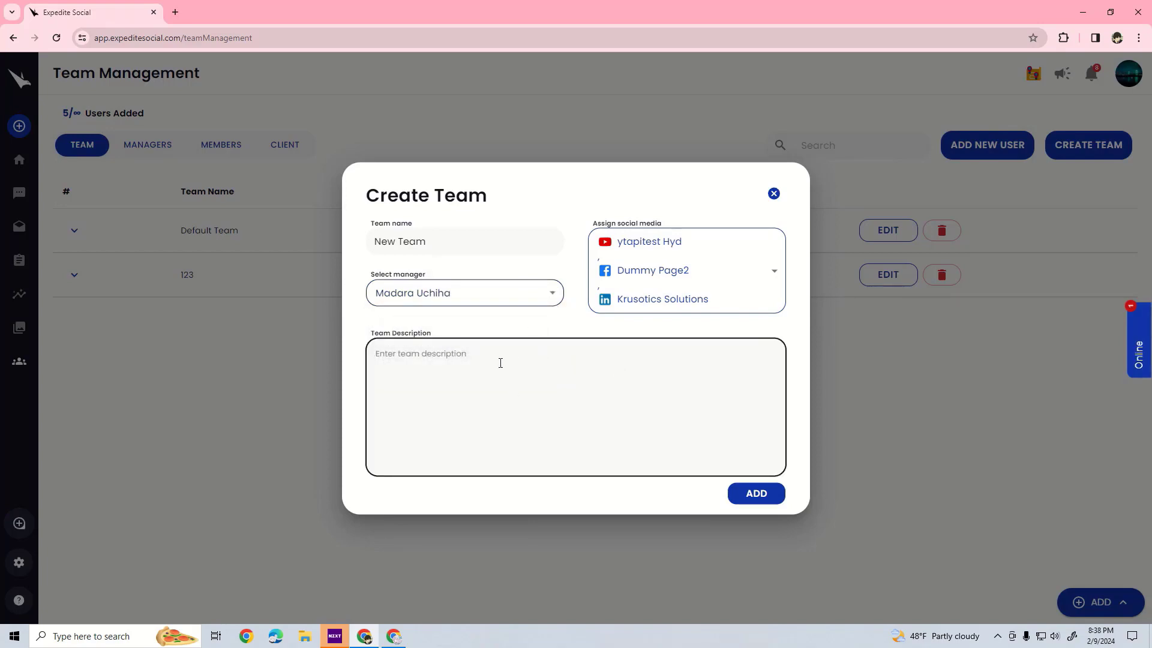
type("New teanm")
left_click(755, 490)
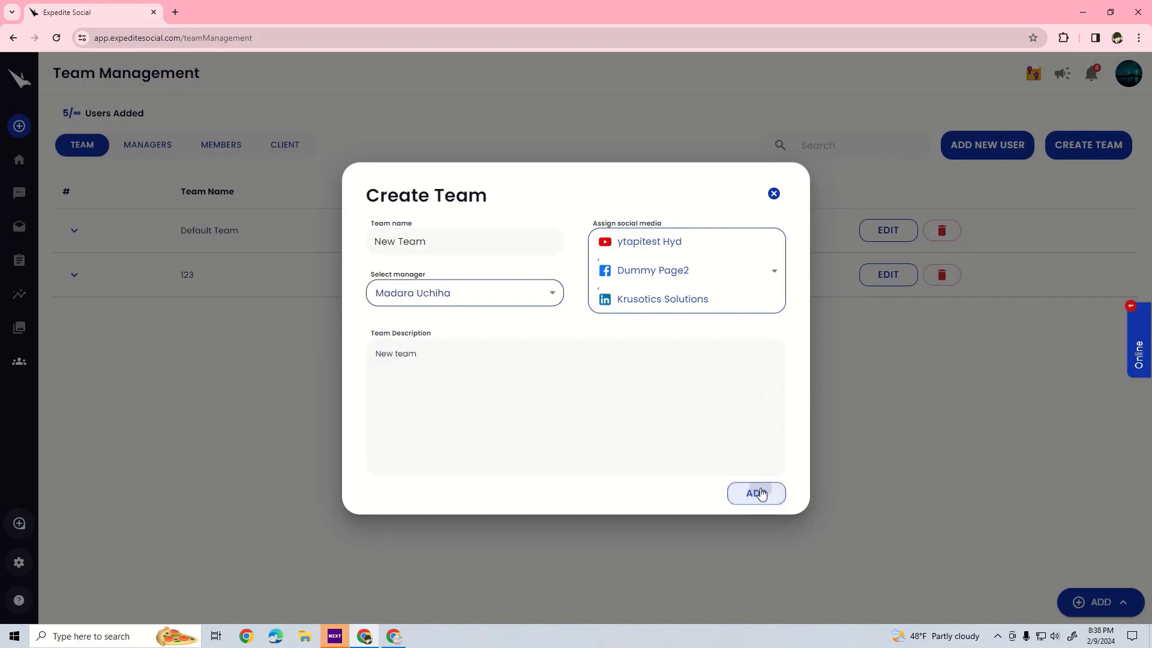
Expand the details of New Team and examine its manager, description and managed social accounts.
left_click(74, 320)
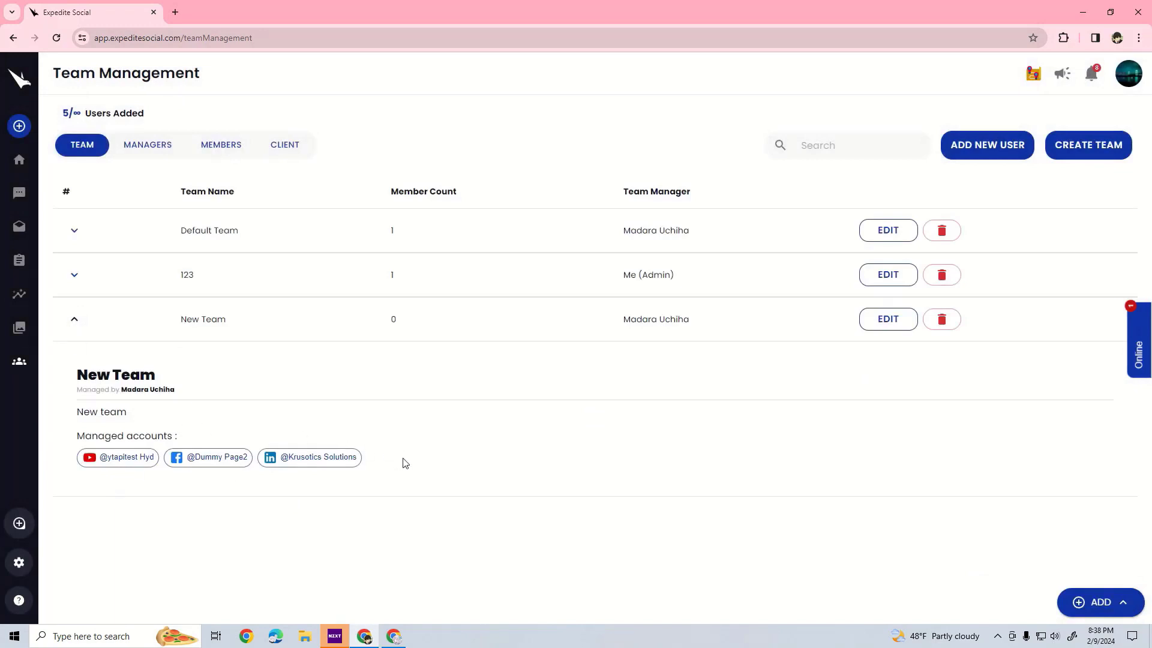
left_click_drag(403, 463, 55, 457)
left_click(212, 417)
left_click_drag(173, 388, 123, 387)
left_click(199, 408)
View the managers list and examine the name, email and team assignment fields for adding a new manager.
left_click(147, 145)
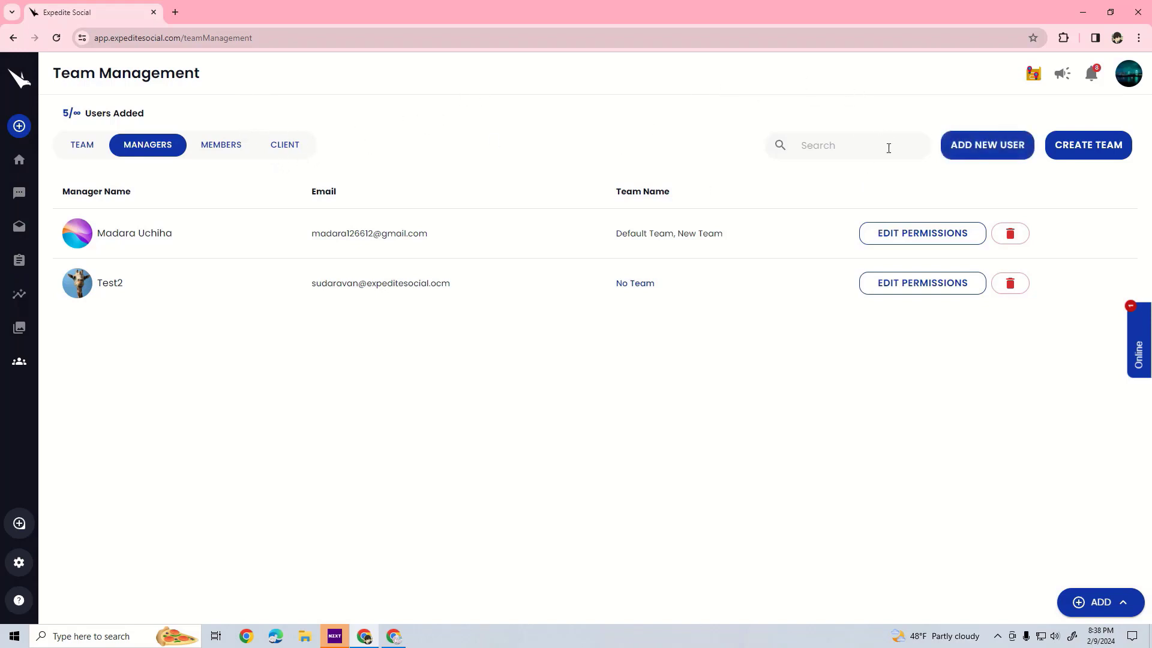
left_click(986, 151)
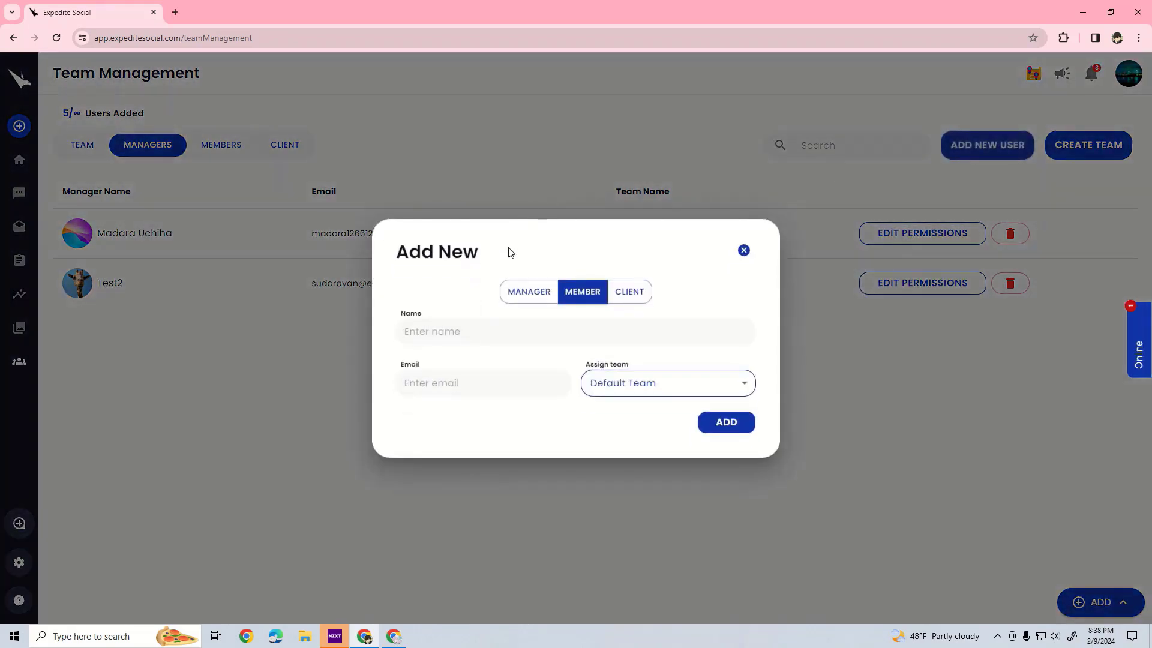
left_click(513, 297)
left_click(520, 327)
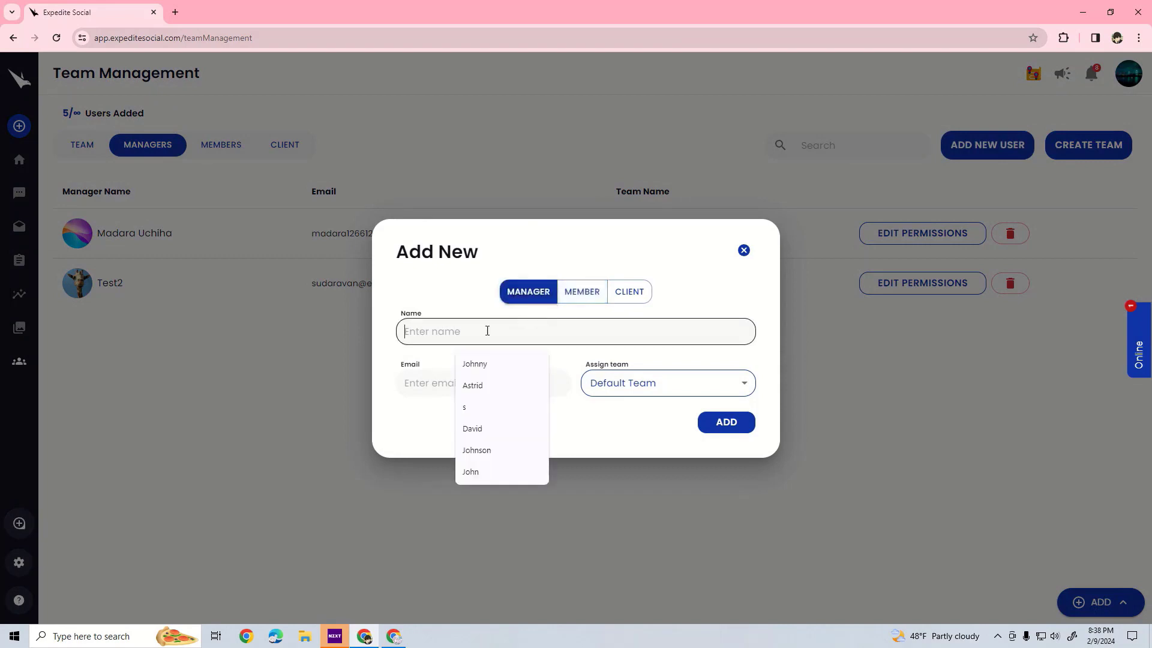
left_click(419, 385)
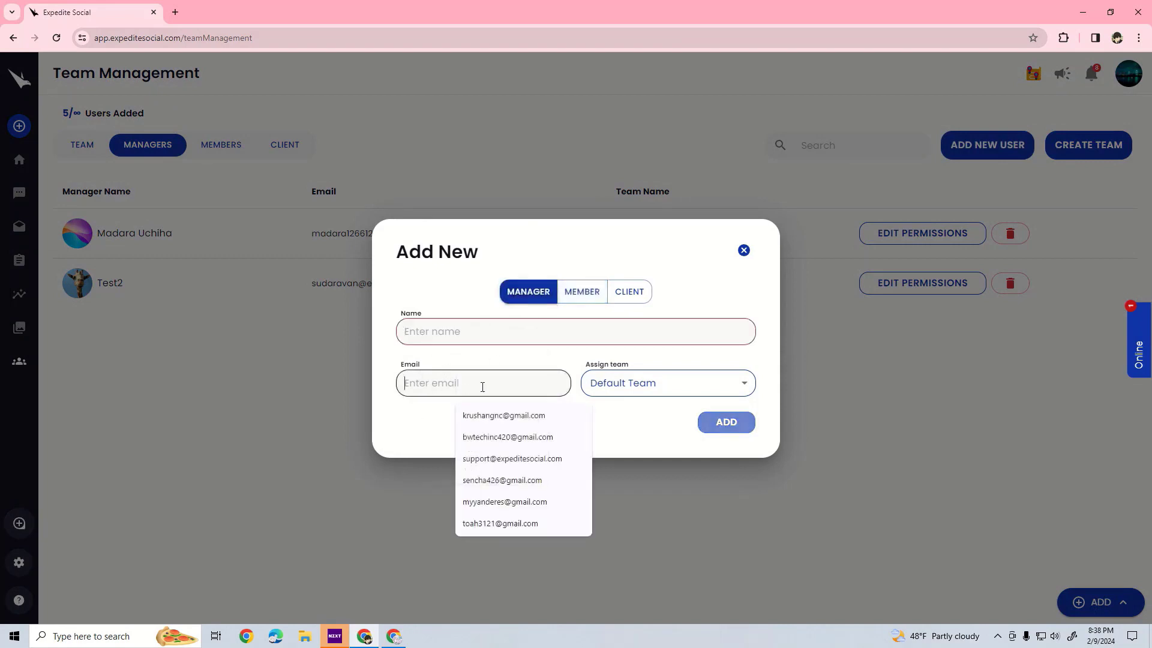
left_click(632, 393)
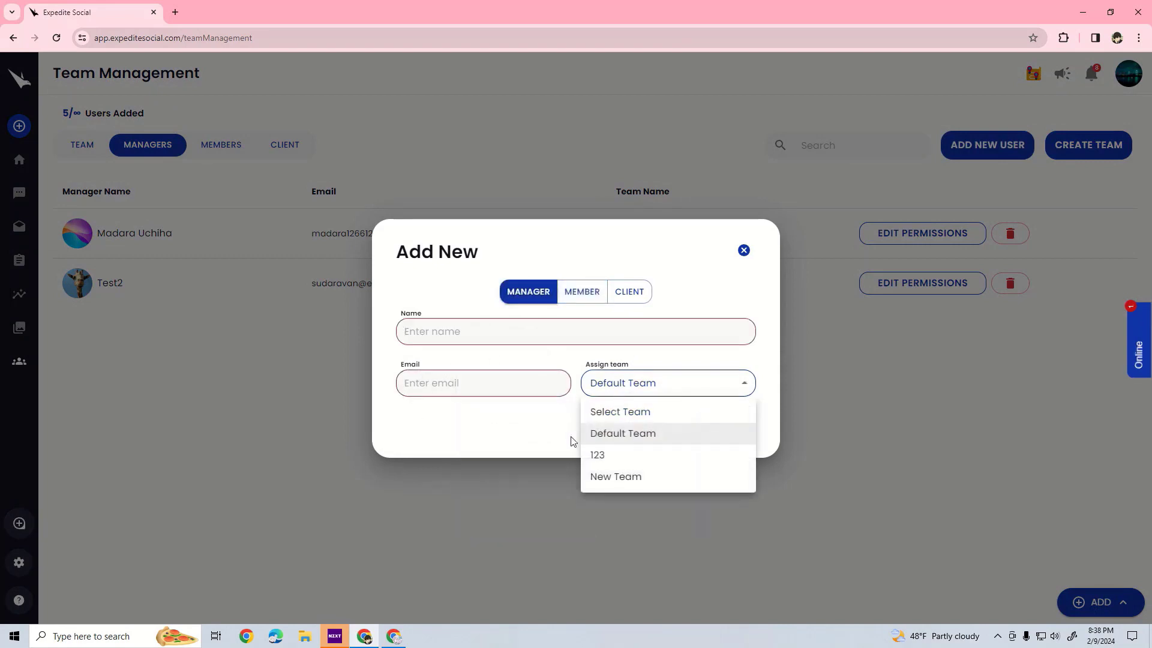
left_click(517, 414)
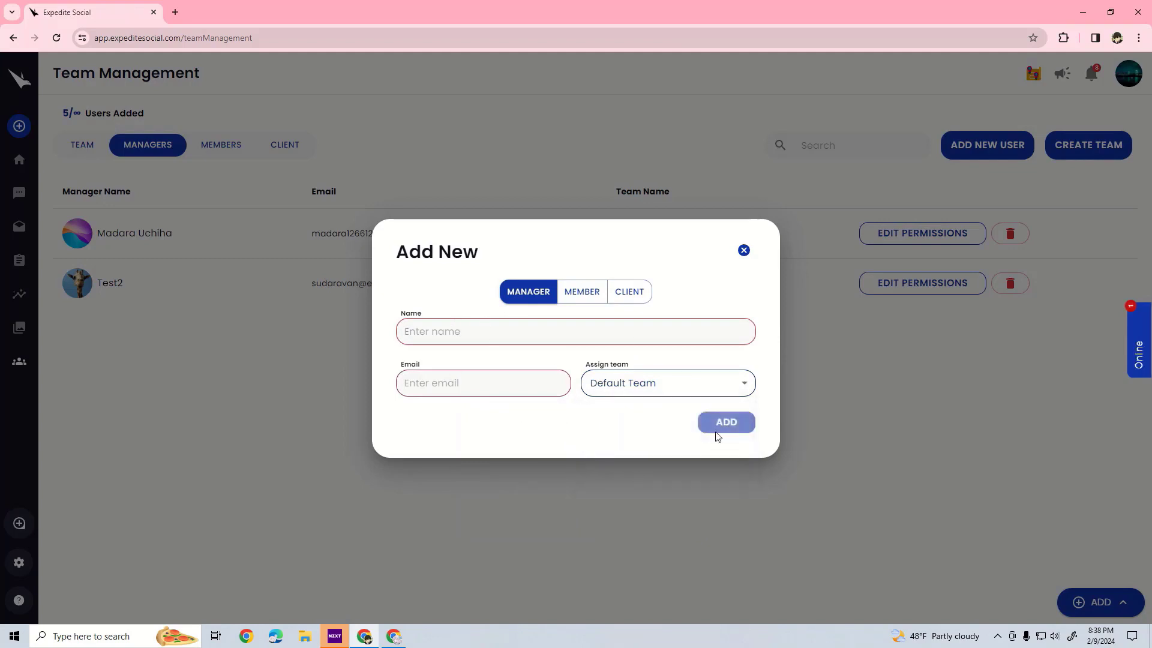
Check the new manager's email field, view the Expedite Social welcome email in Gmail, and return to the add-user form.
left_click(414, 386)
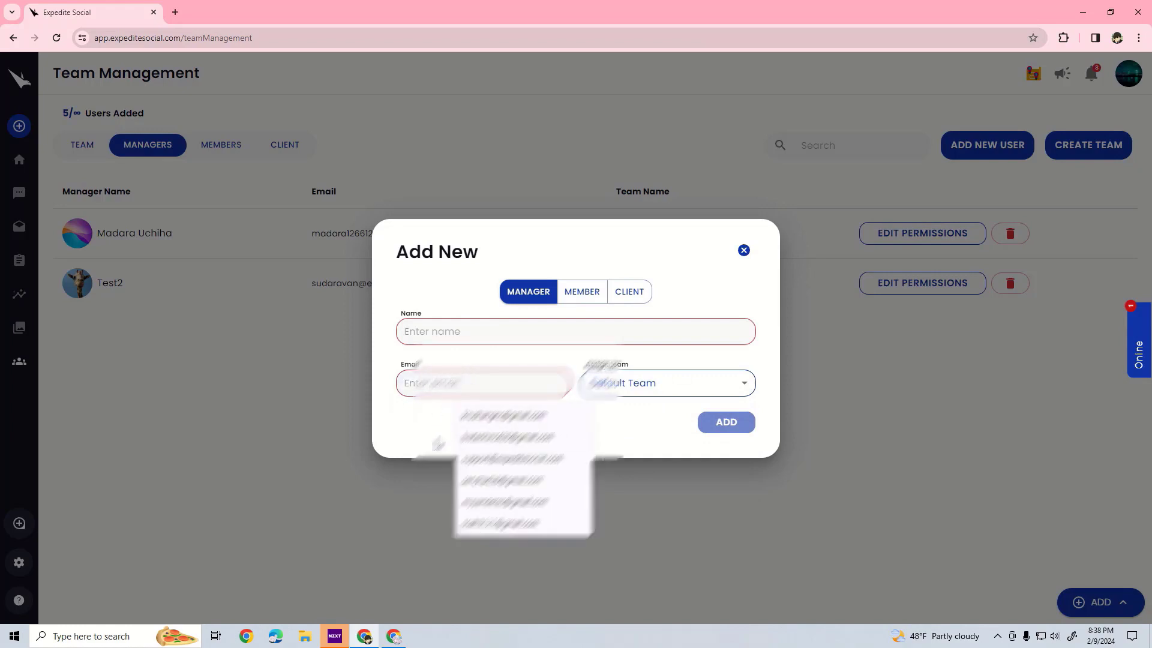
left_click(421, 420)
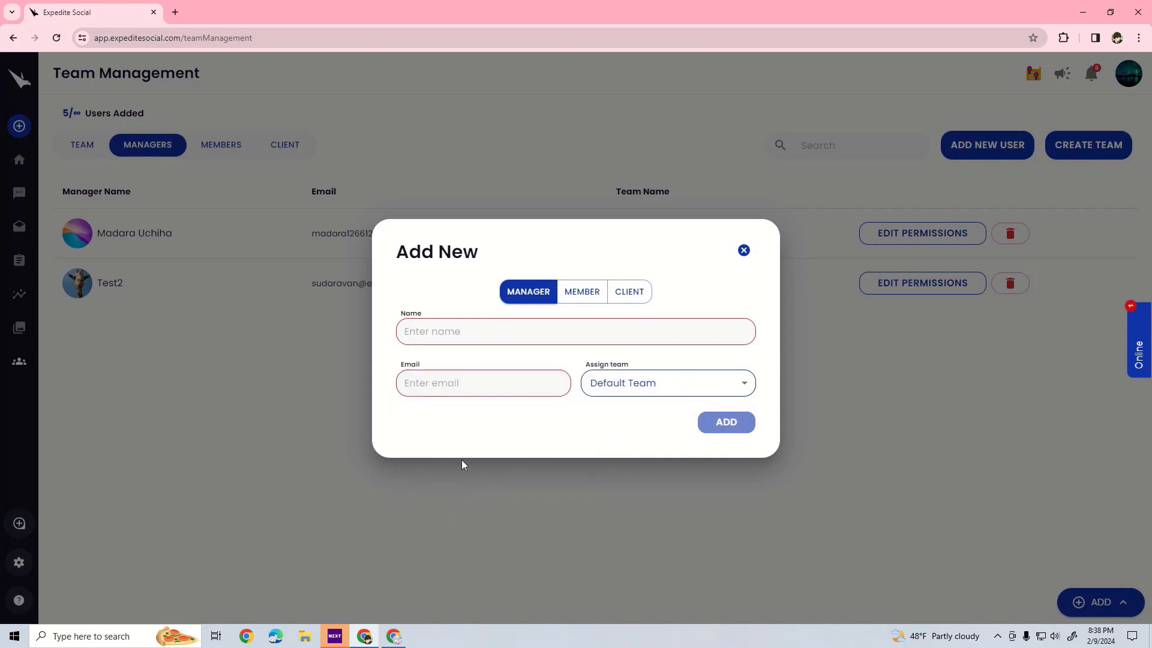
left_click(419, 386)
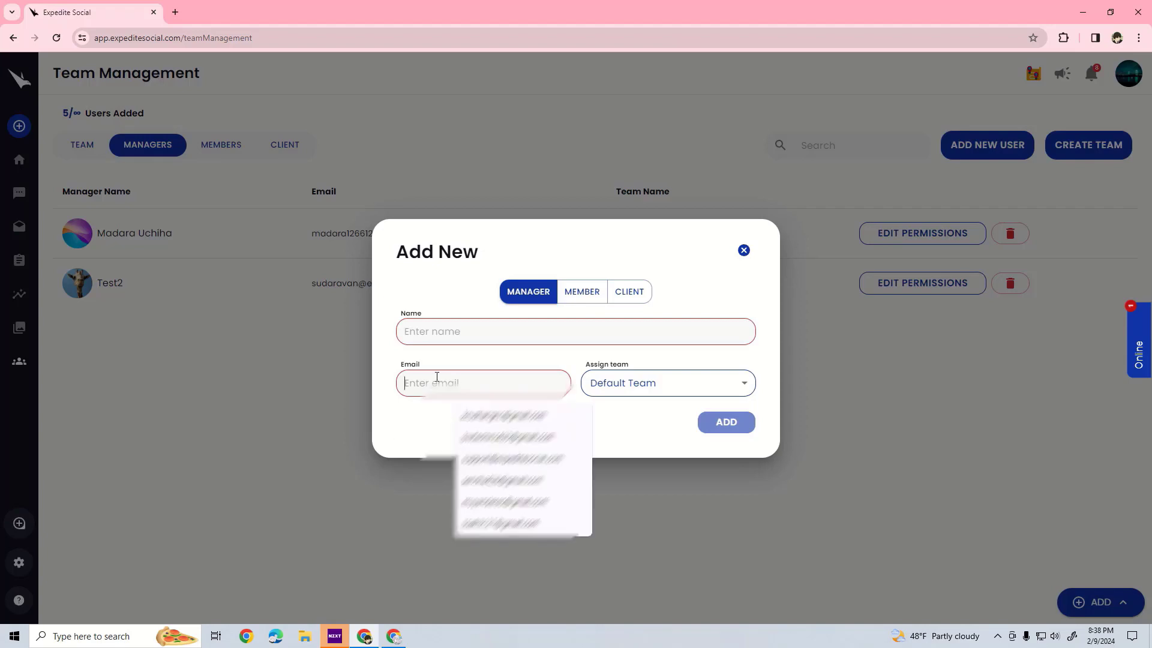
left_click(394, 562)
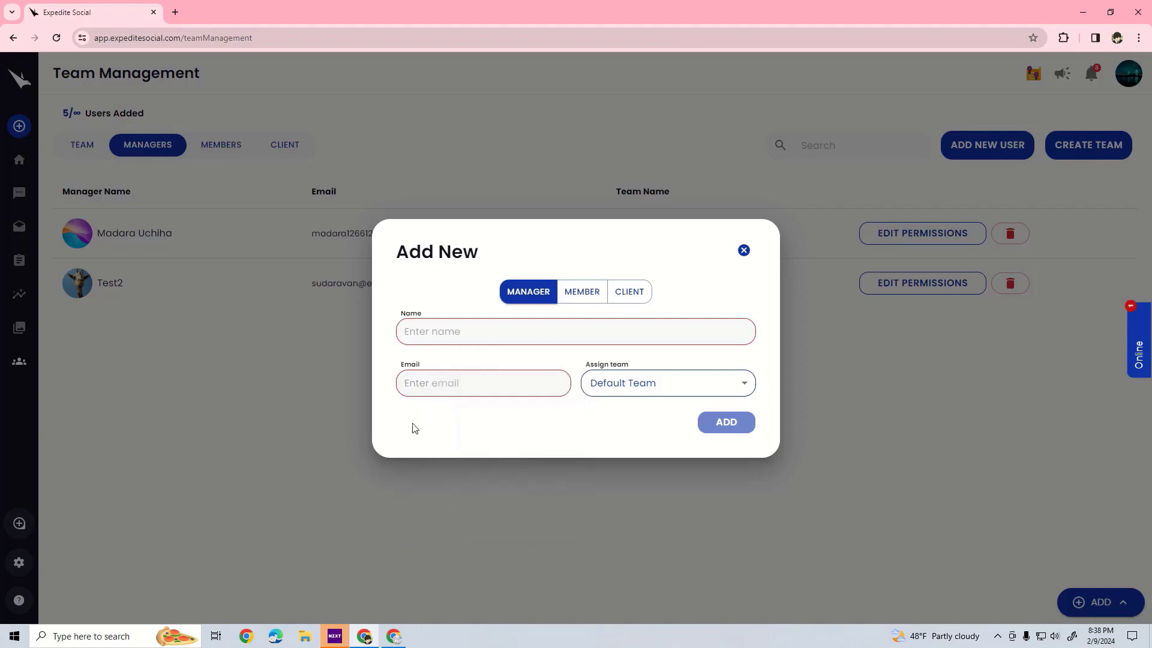
left_click(394, 636)
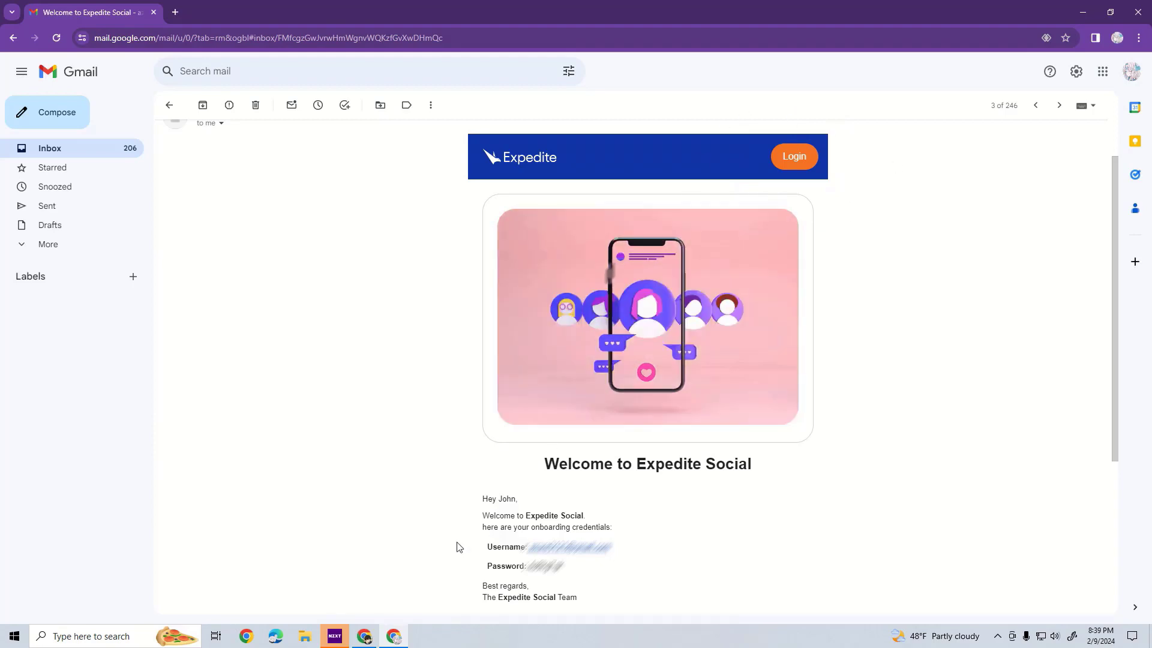
left_click(394, 637)
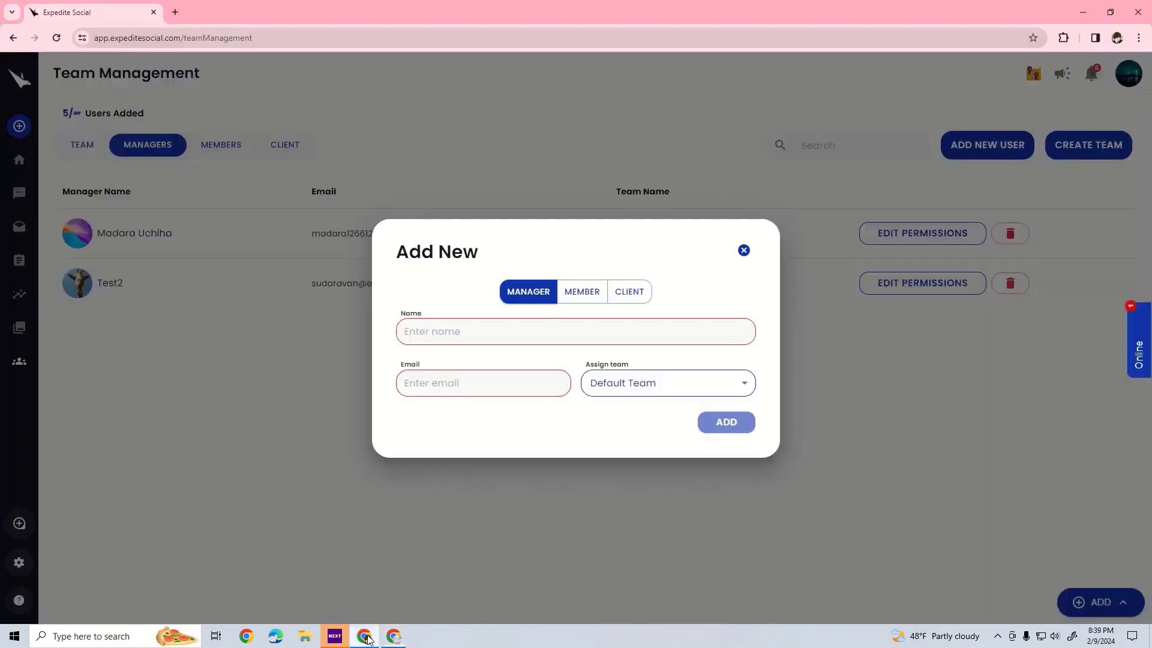
Compare the Manager, Member and Client roles in the add-user form and close it without adding anyone.
left_click(599, 297)
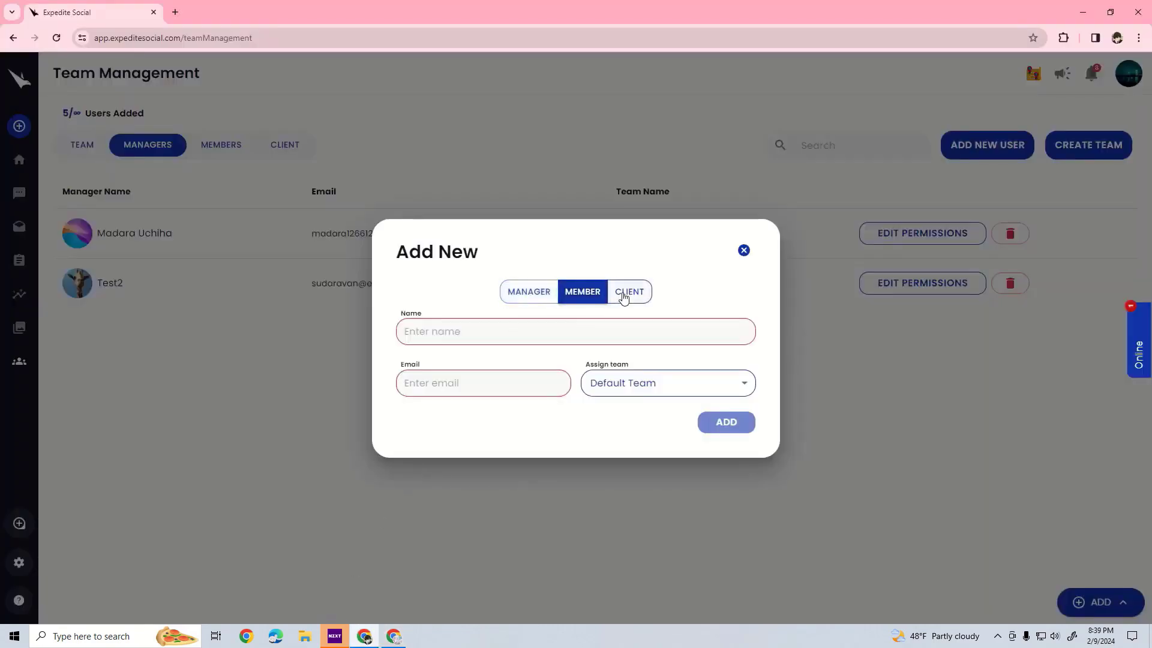
left_click(624, 295)
left_click(597, 297)
left_click(528, 292)
left_click(576, 294)
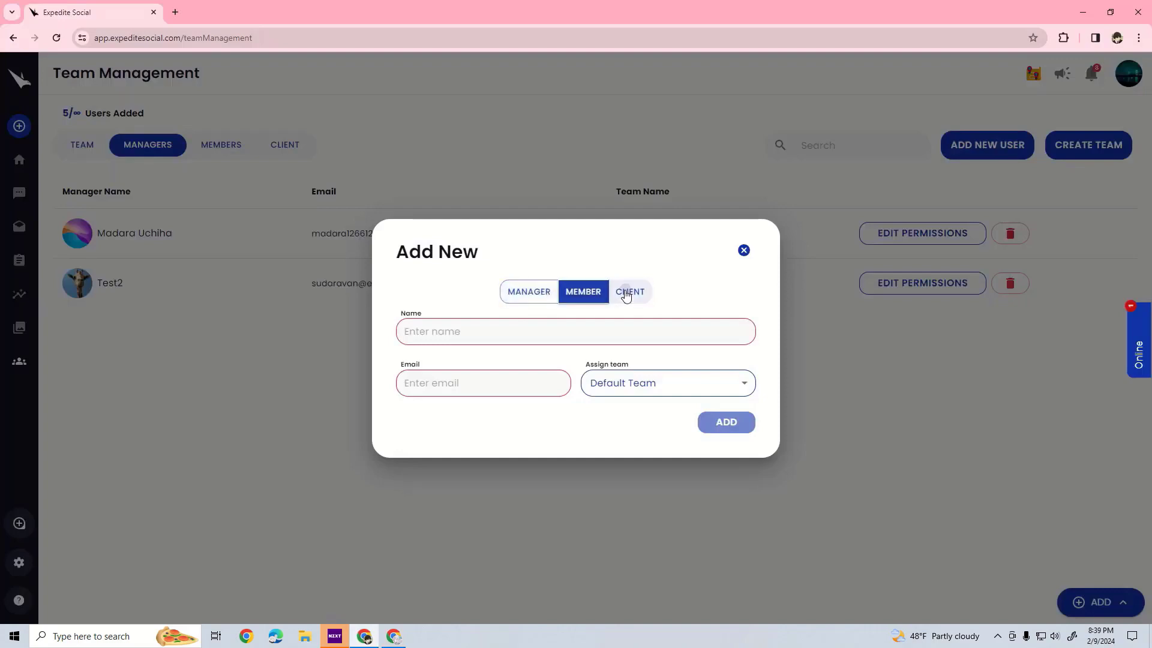
left_click(625, 291)
left_click(597, 304)
left_click(630, 292)
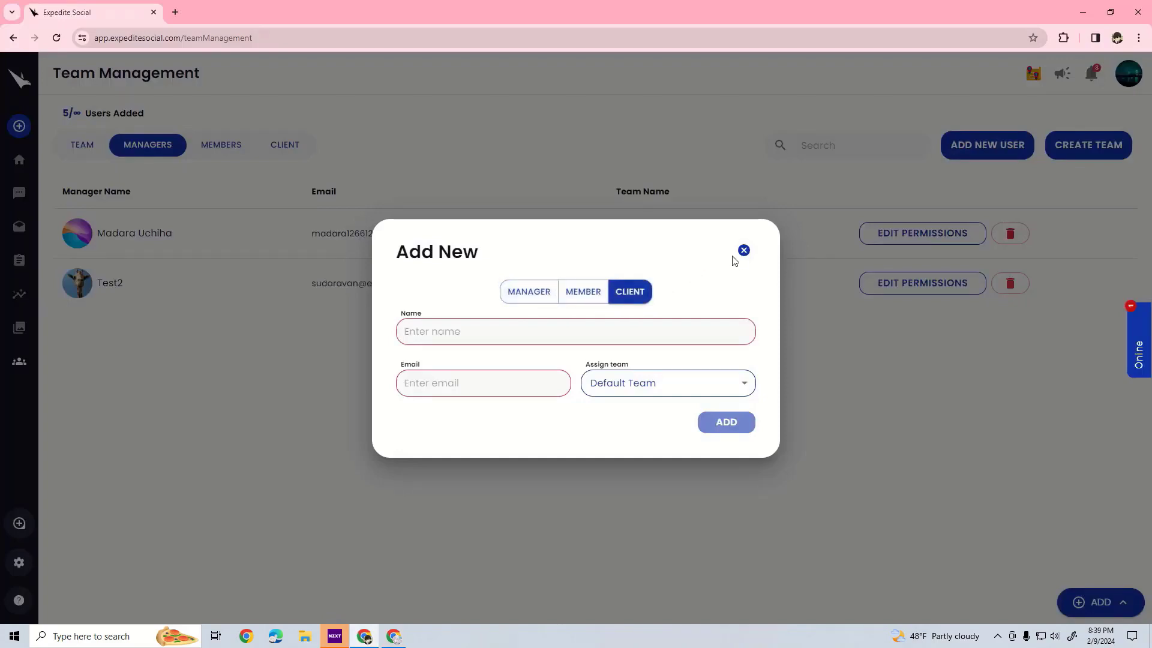
left_click(743, 251)
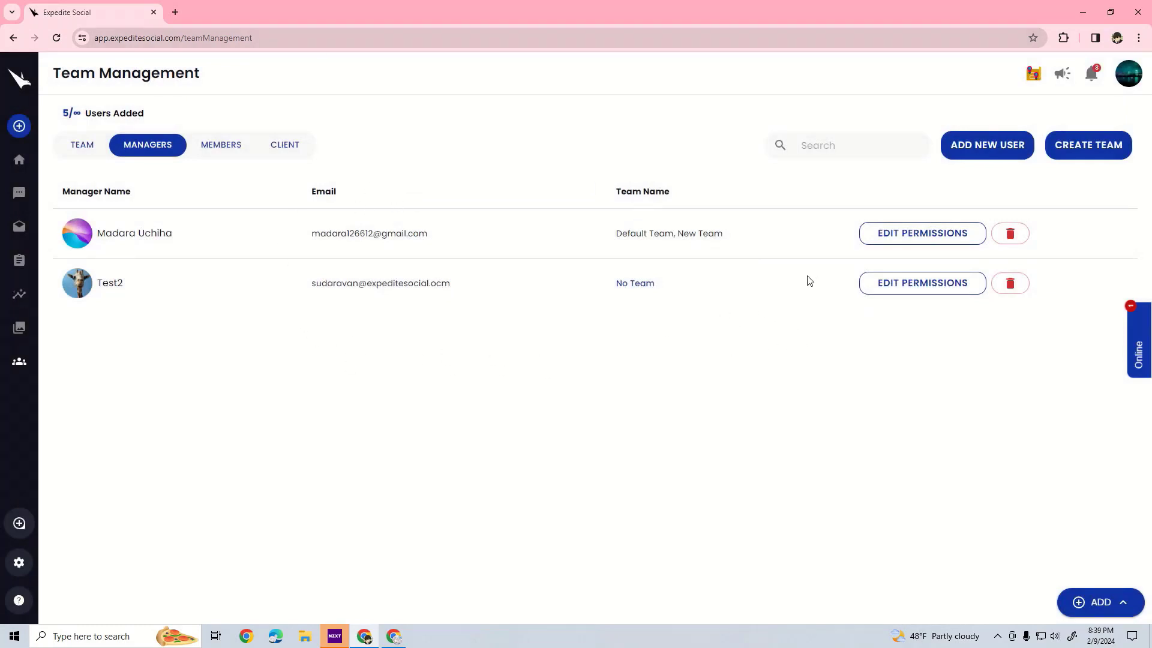
Review the permissions of the first listed manager and the first listed member, applying each with its existing choices.
left_click(886, 235)
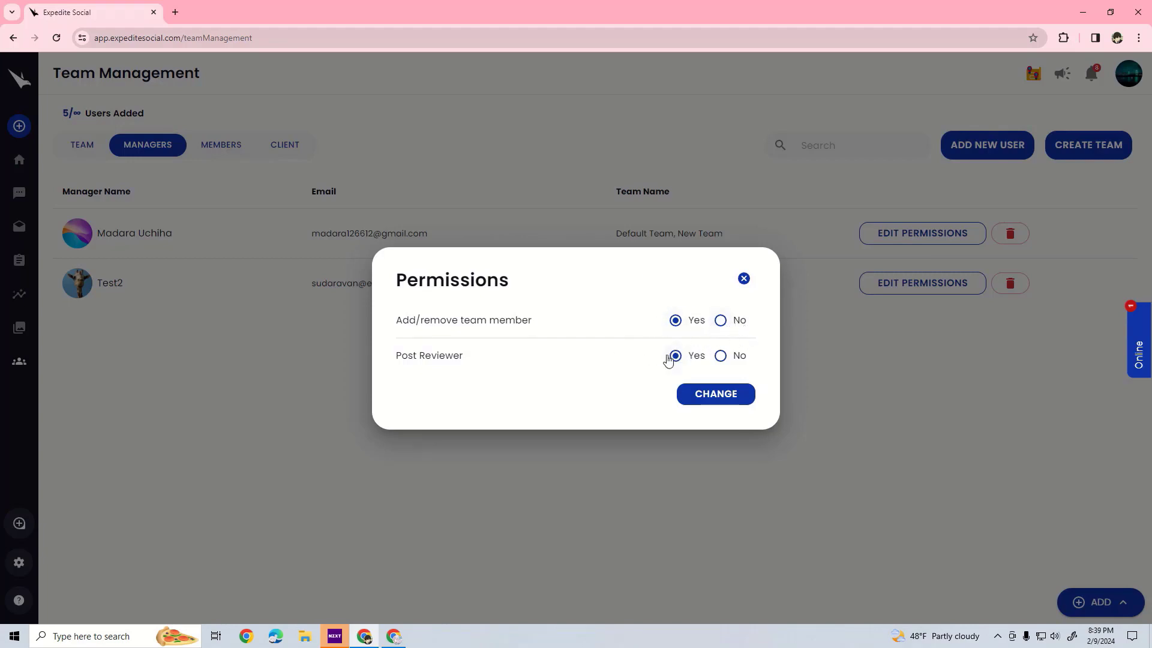
left_click(714, 395)
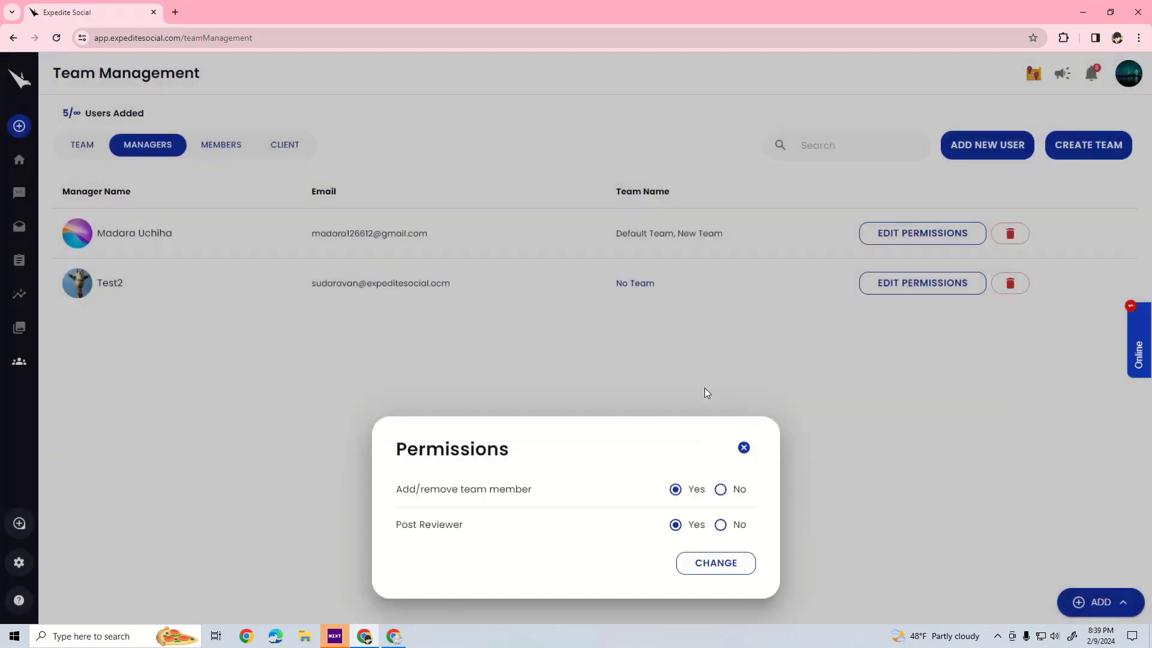
left_click(223, 147)
left_click(936, 246)
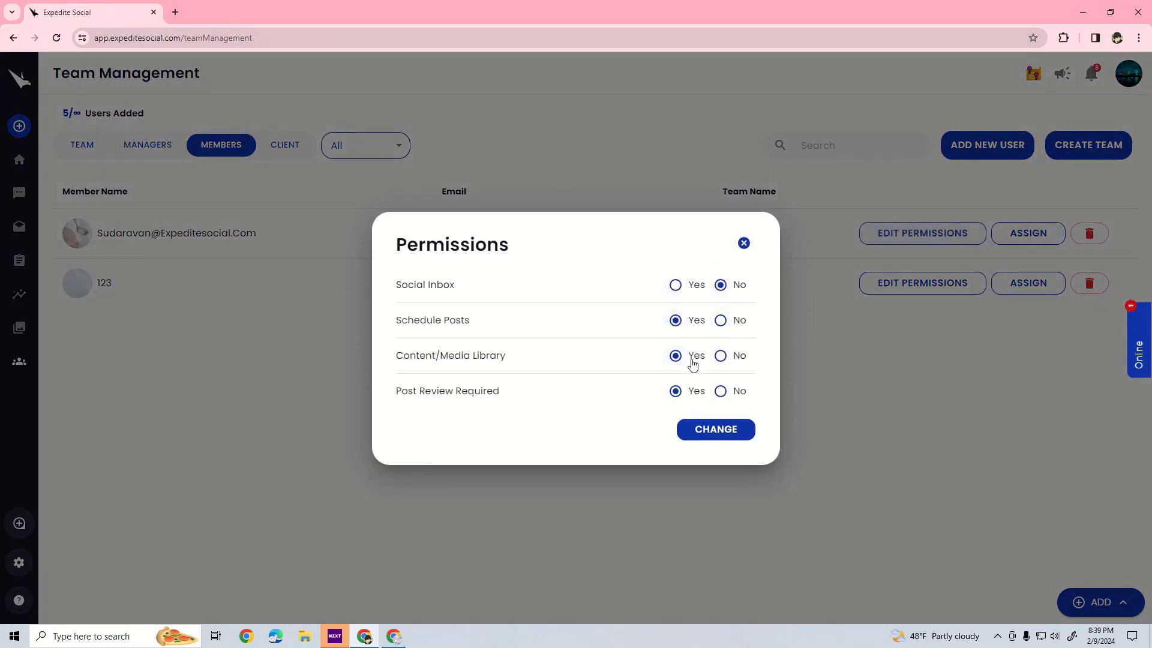
left_click(704, 435)
Review the Test User client's permissions and apply them with the existing choices.
left_click(286, 145)
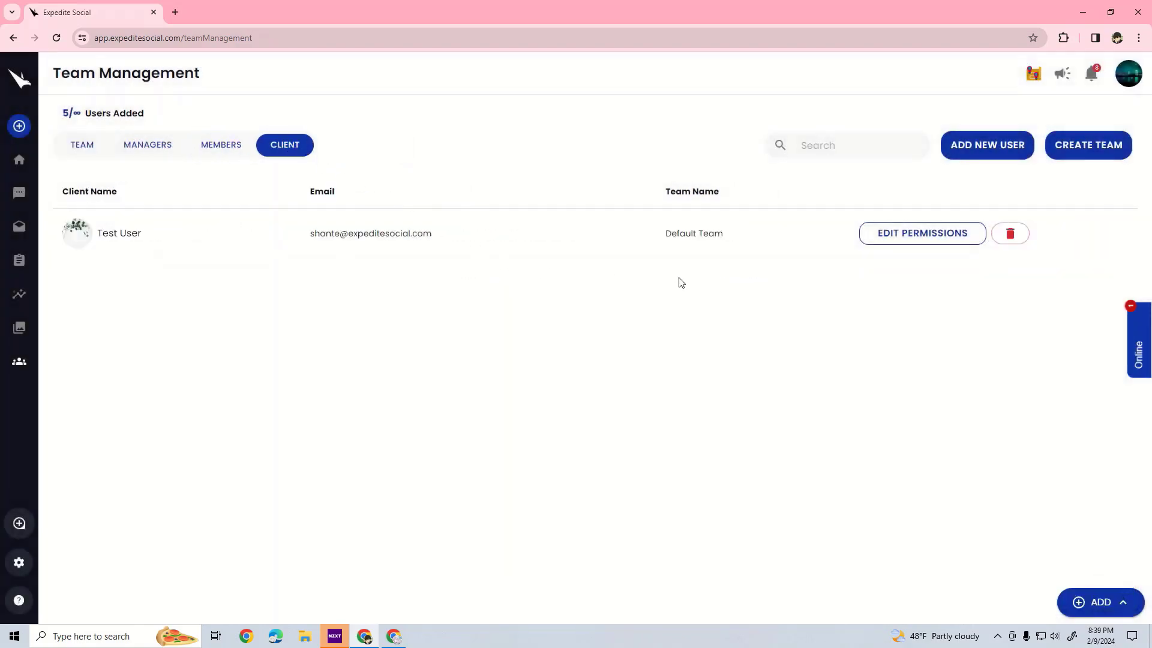
left_click(865, 243)
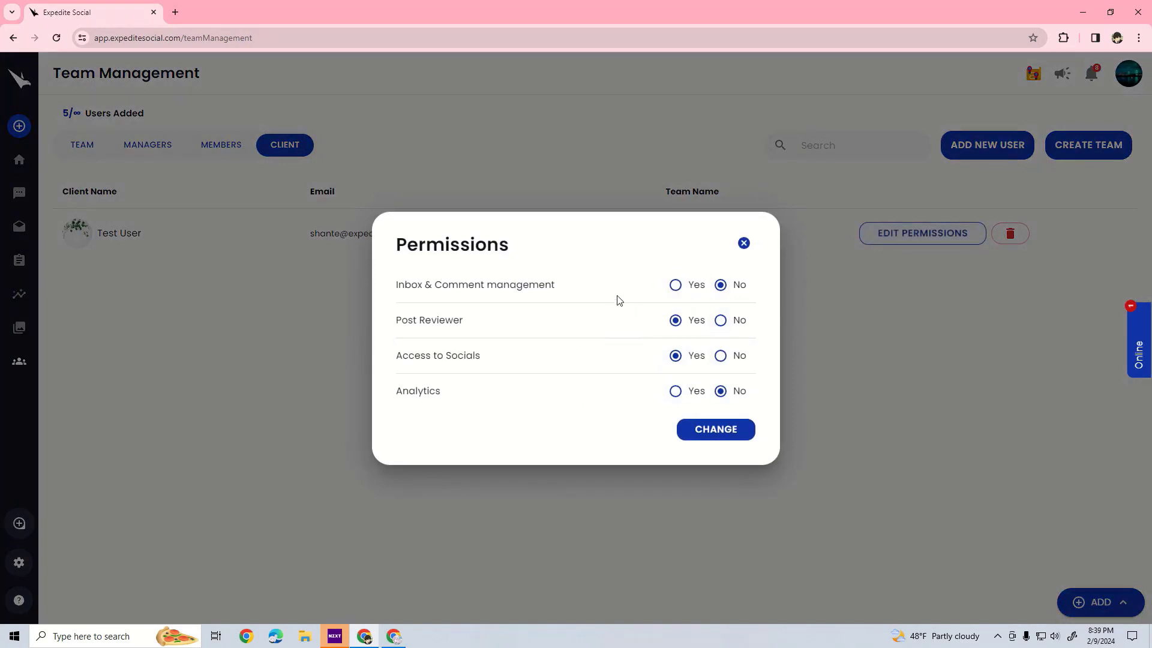
left_click_drag(593, 373, 637, 418)
left_click(616, 438)
left_click(686, 430)
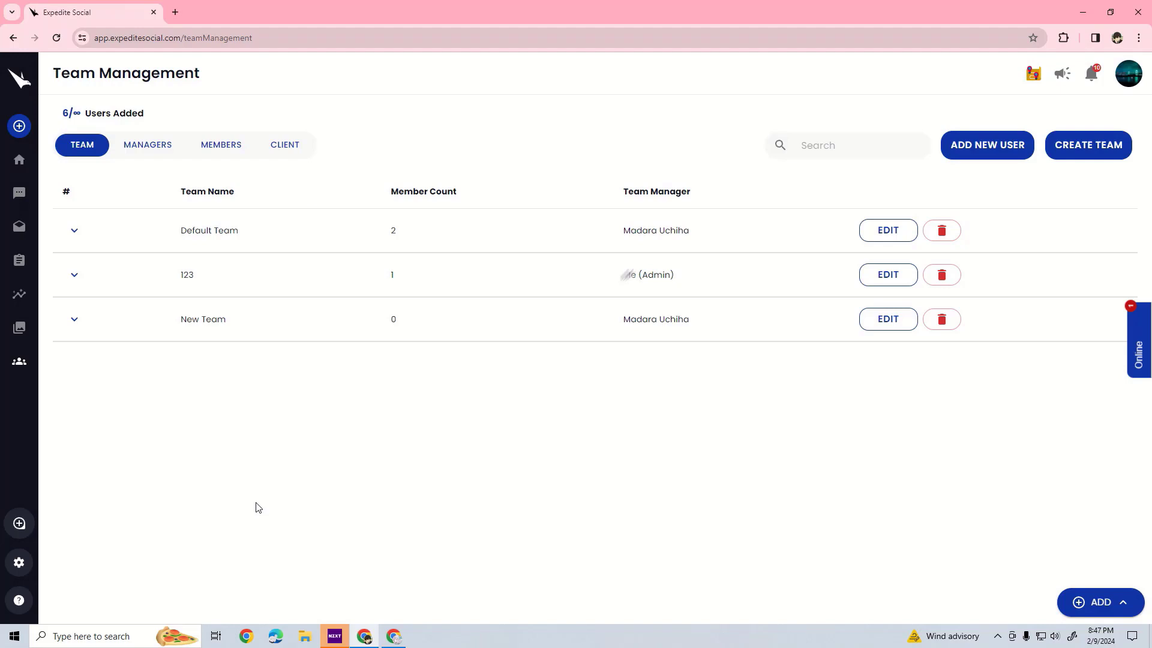
In Team Post Activity, reject the Krusotics_solutions post scheduled for February 20, 2024, giving "Bad post" as the reason.
left_click(19, 261)
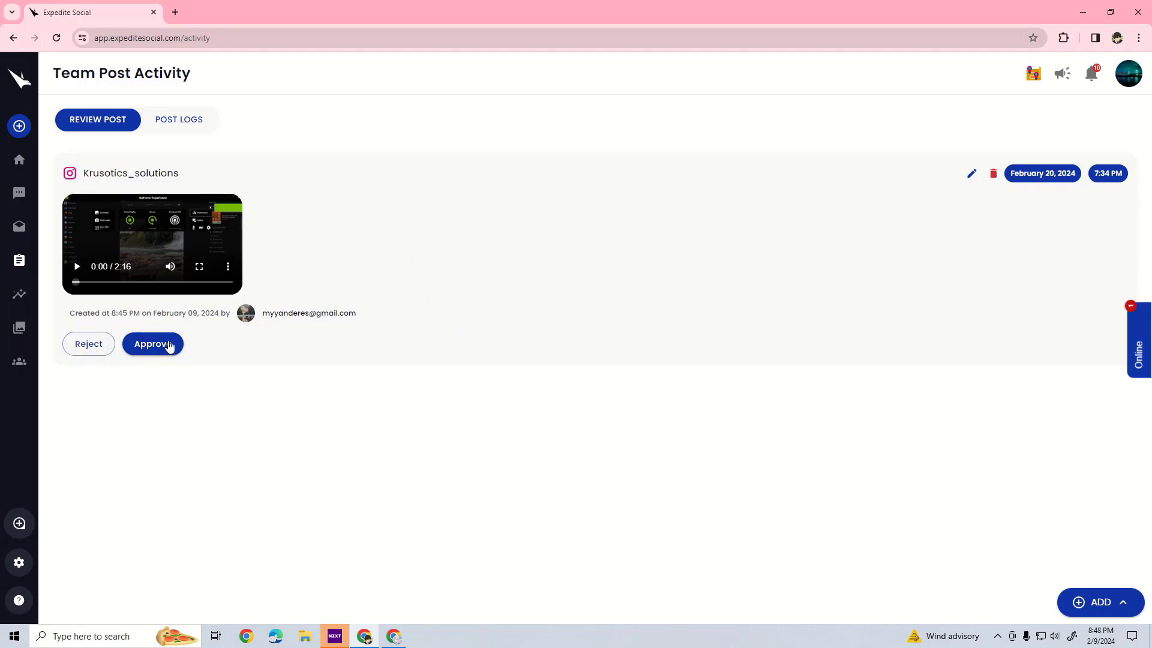
left_click(91, 343)
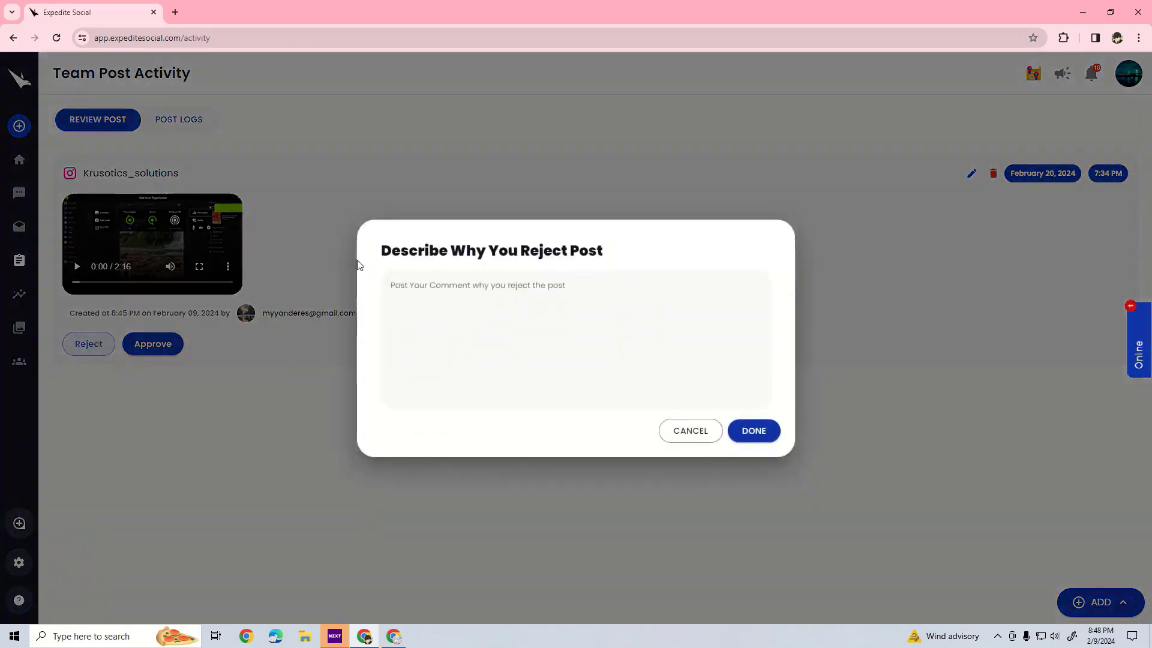
left_click(403, 318)
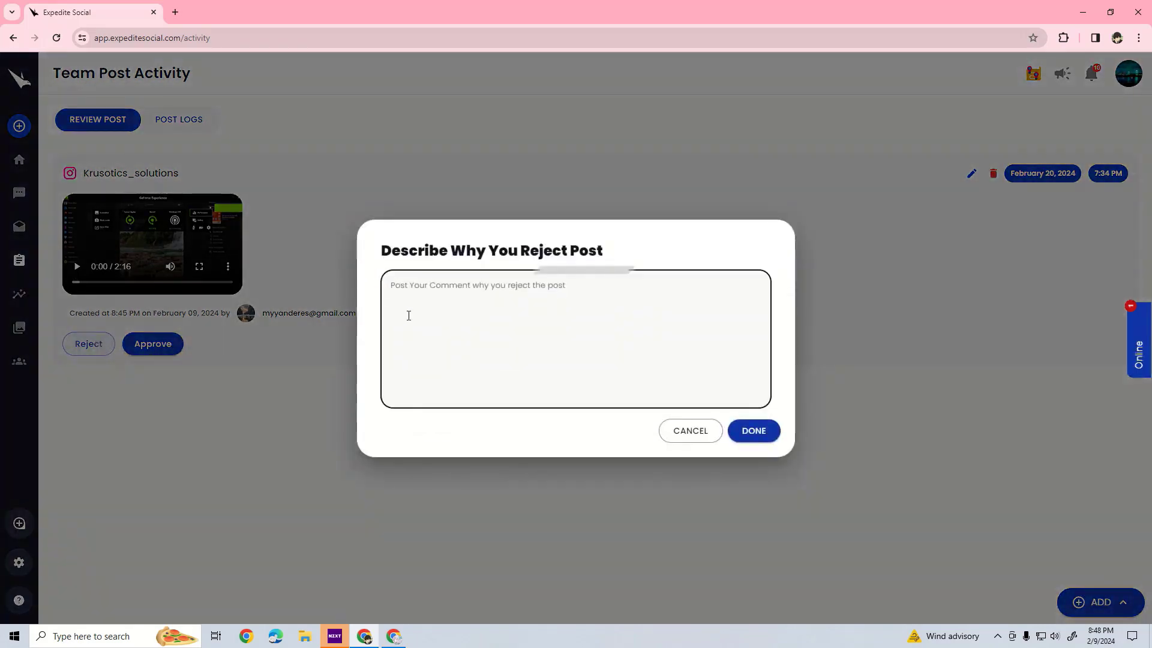
type("Bad post")
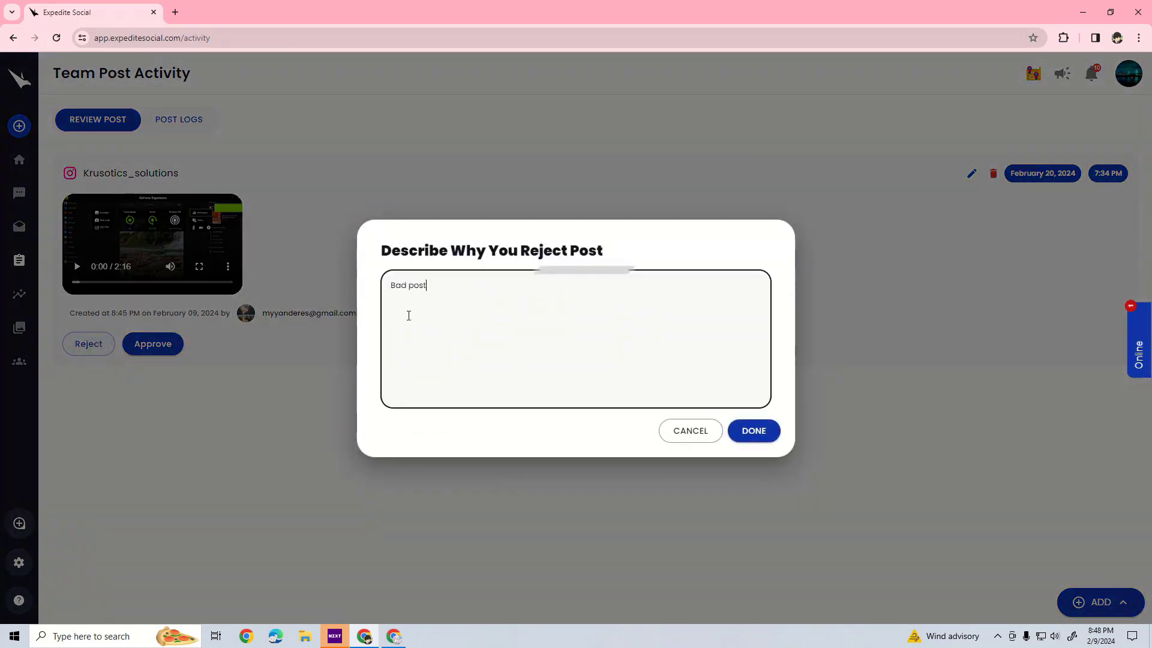
left_click(772, 434)
Examine the post logs for the rejected Krusotics_solutions posts, including their reviewer and rejection reason.
left_click(175, 128)
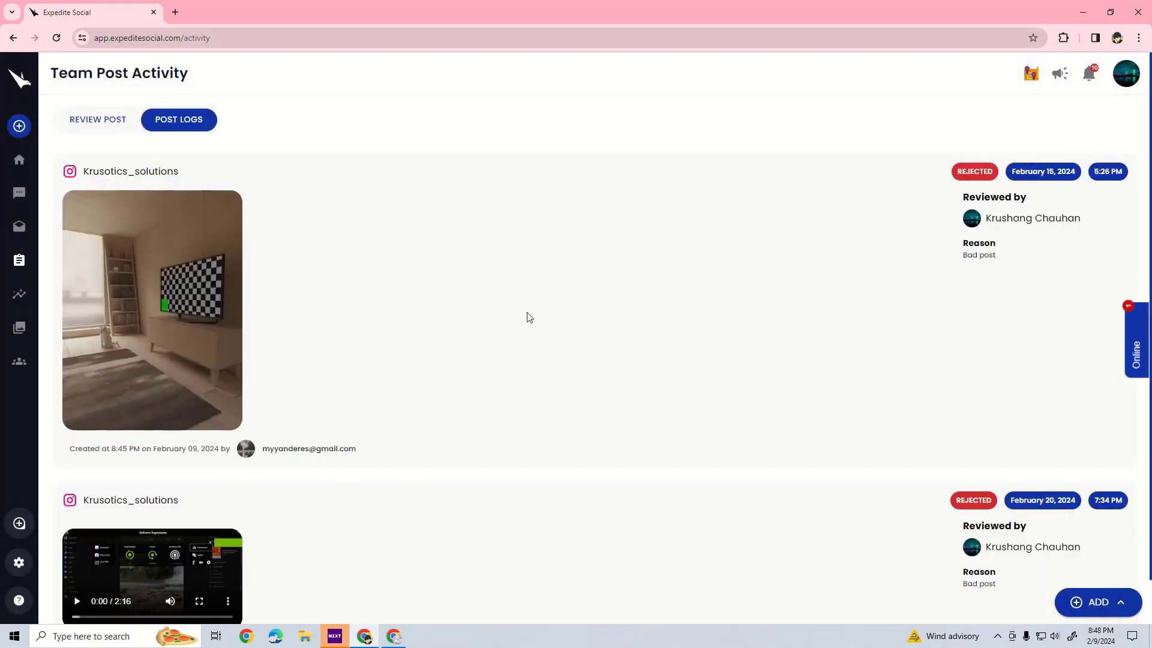
scroll(402, 399, "down", 1)
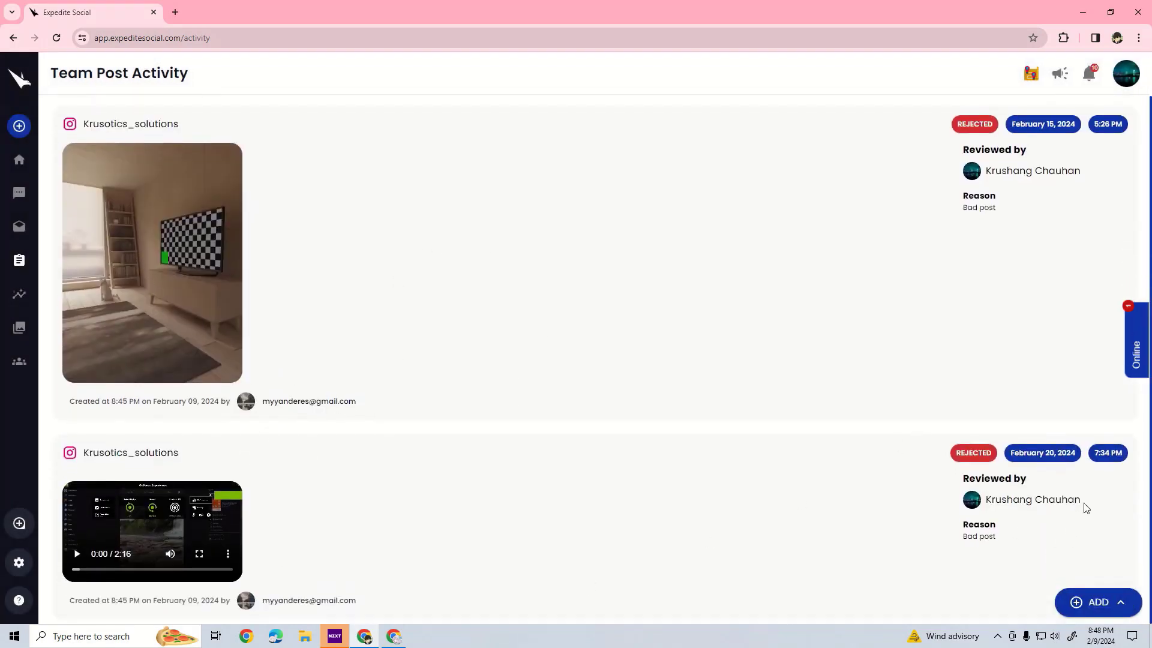
left_click_drag(1086, 507, 907, 504)
left_click(591, 354)
scroll(384, 354, "up", 1)
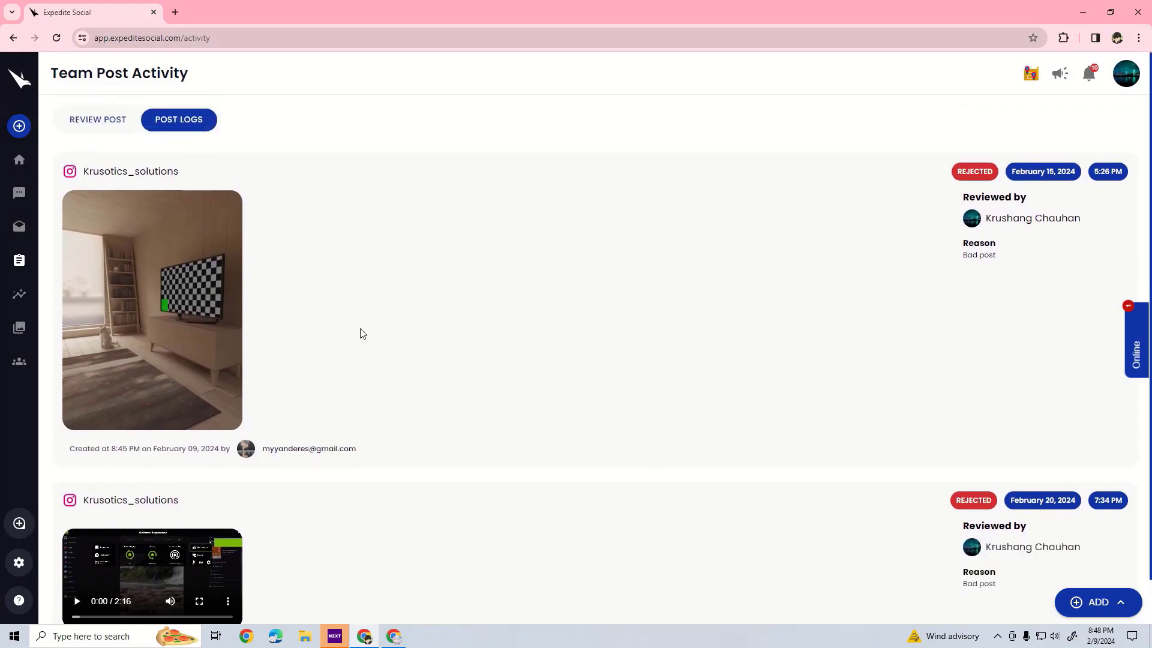